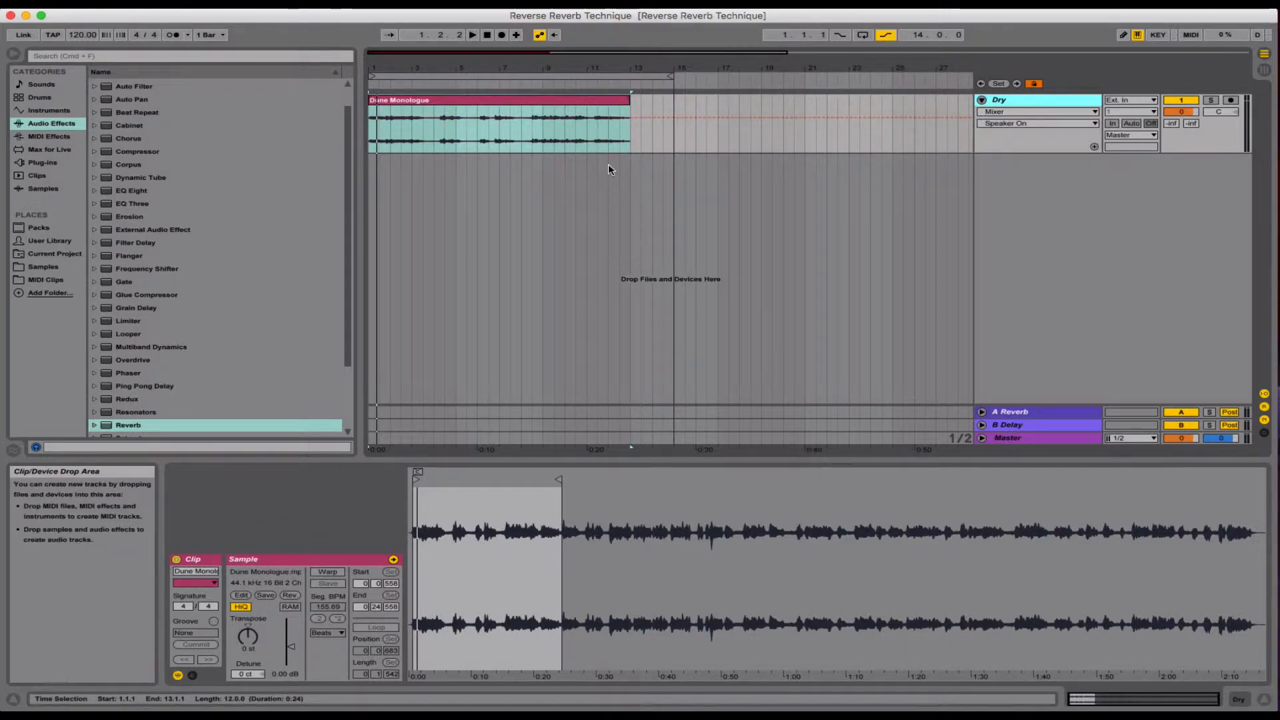
Play back part of the Dune Monologue clip on the Dry track and stop playback.
click(559, 144)
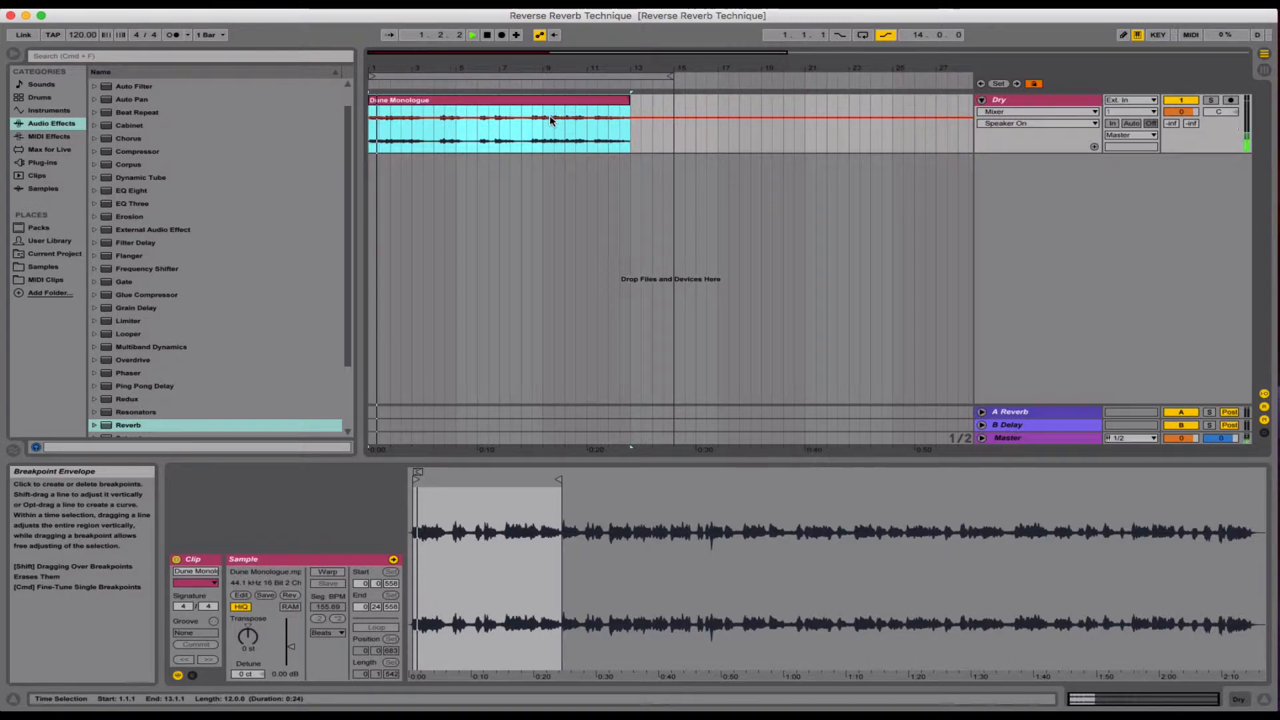
key(space)
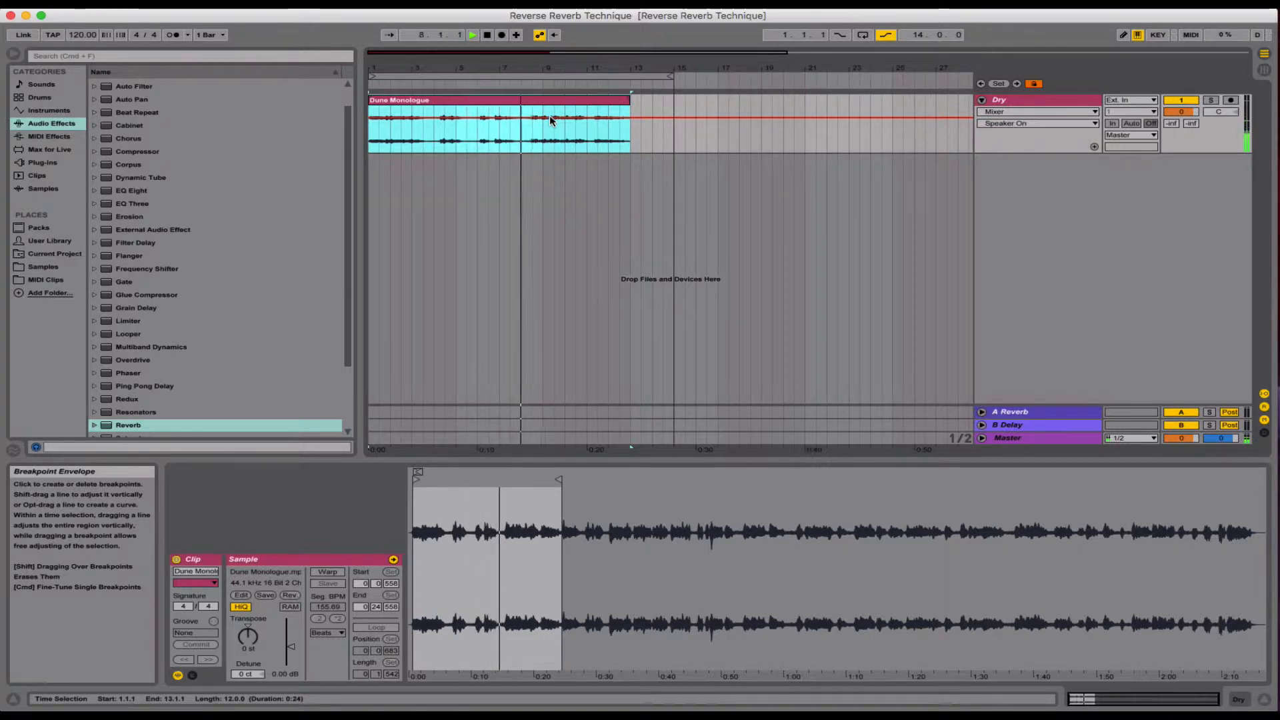
key(space)
Duplicate the Dry track with its Dune Monologue clip and mute the original track.
click(1007, 142)
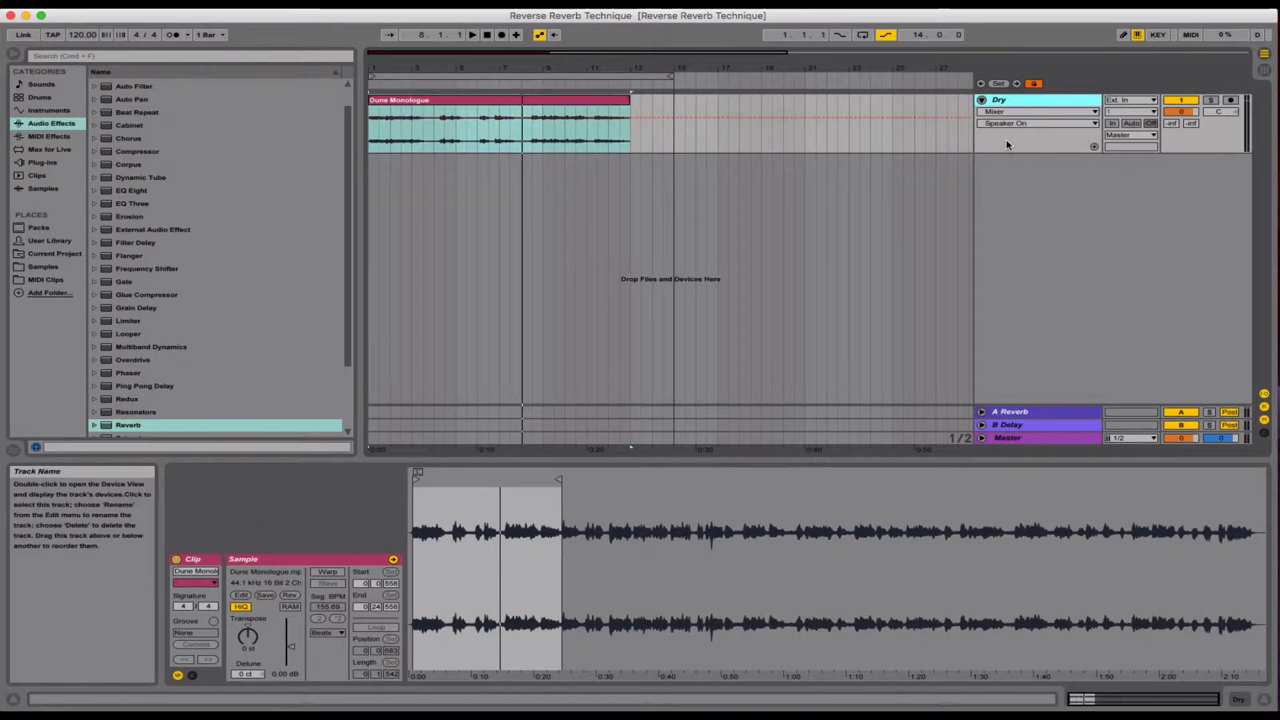
click(558, 102)
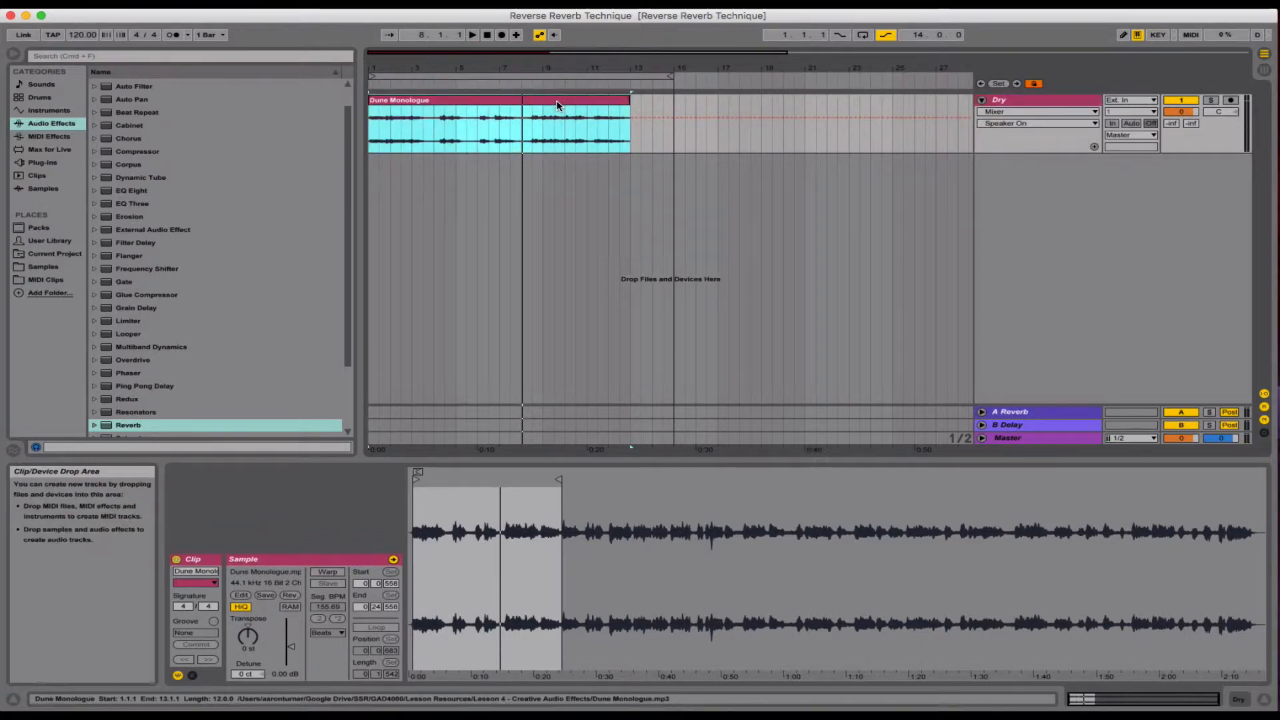
click(1011, 148)
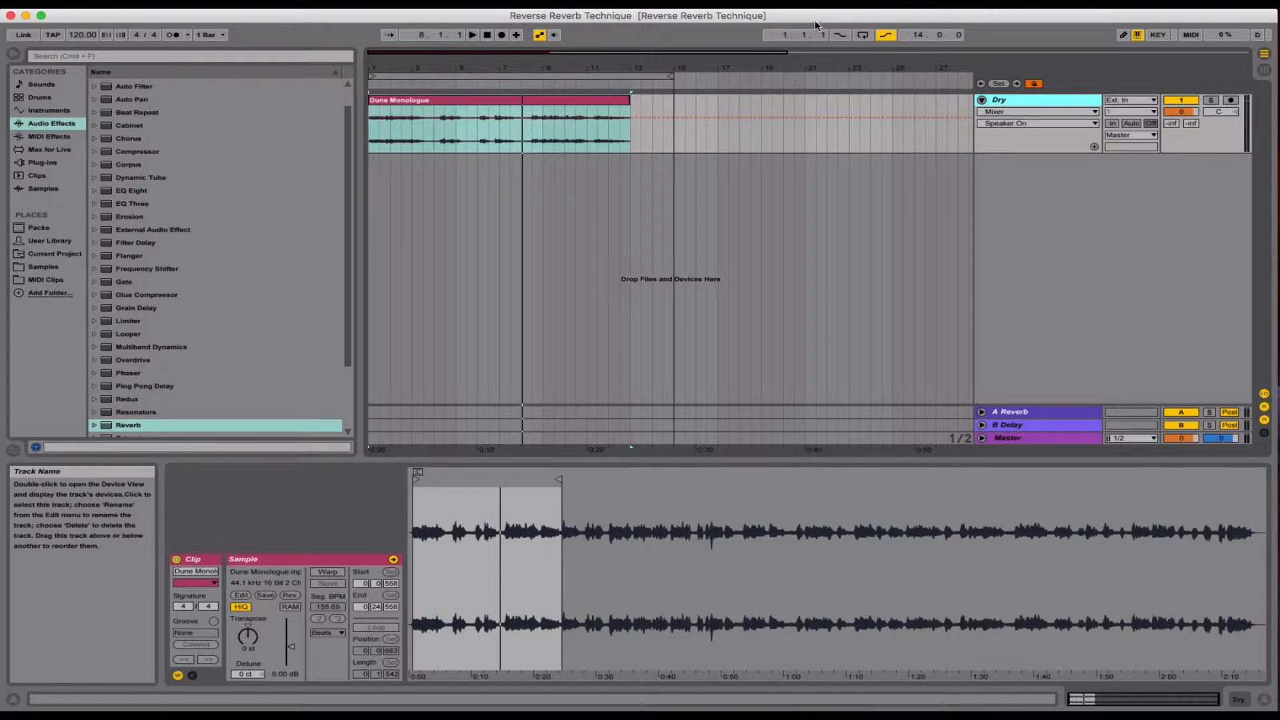
key(super+d)
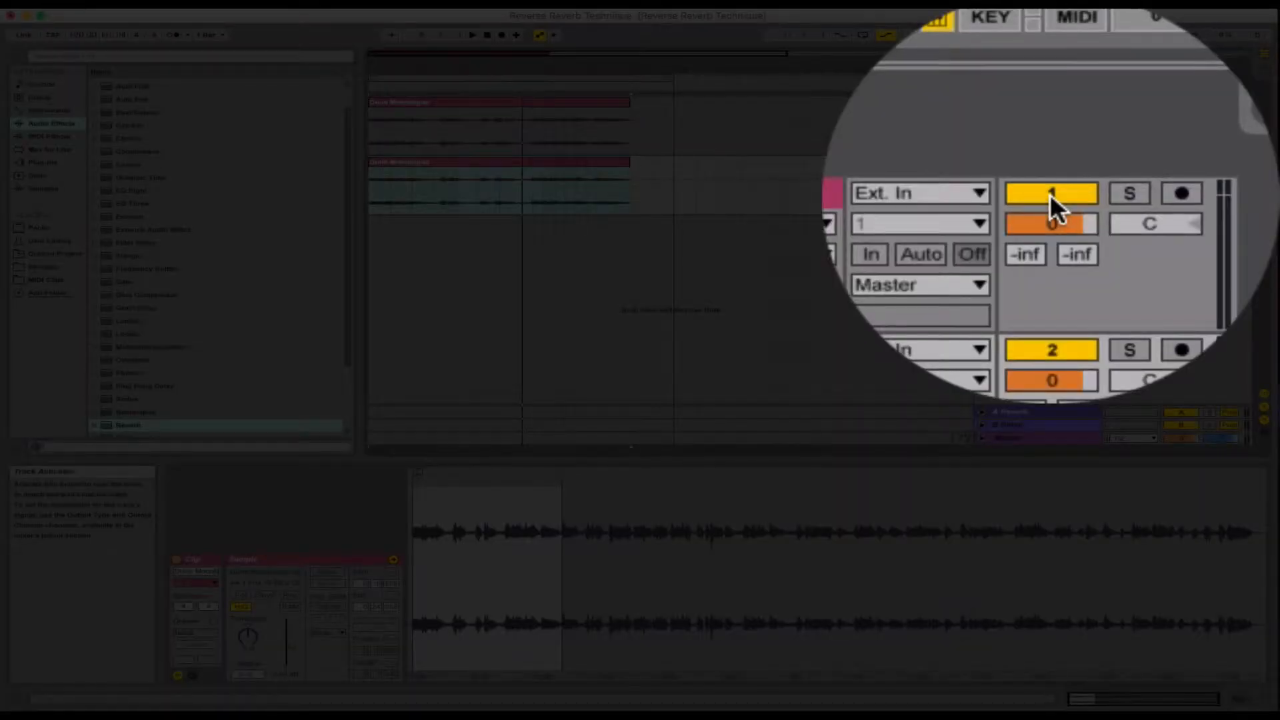
click(1181, 102)
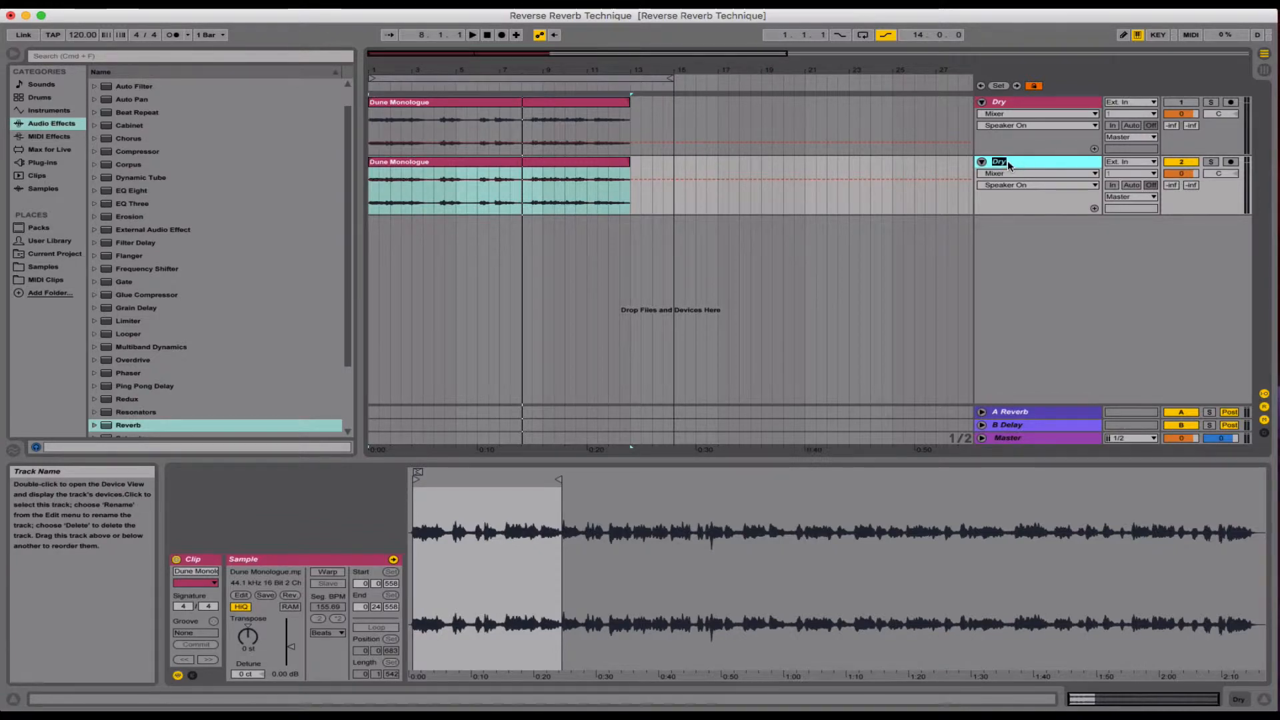
Rename the duplicated track as Reverb Backwards.
text(Re)
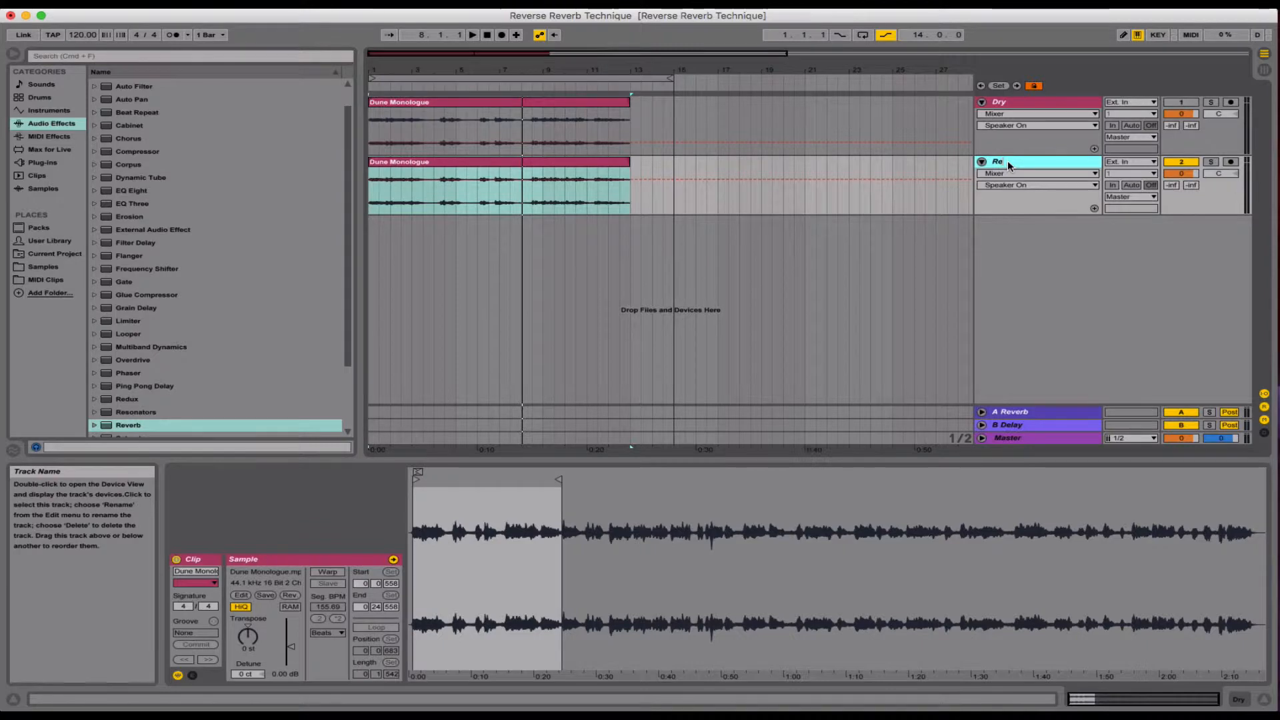
text(verb B)
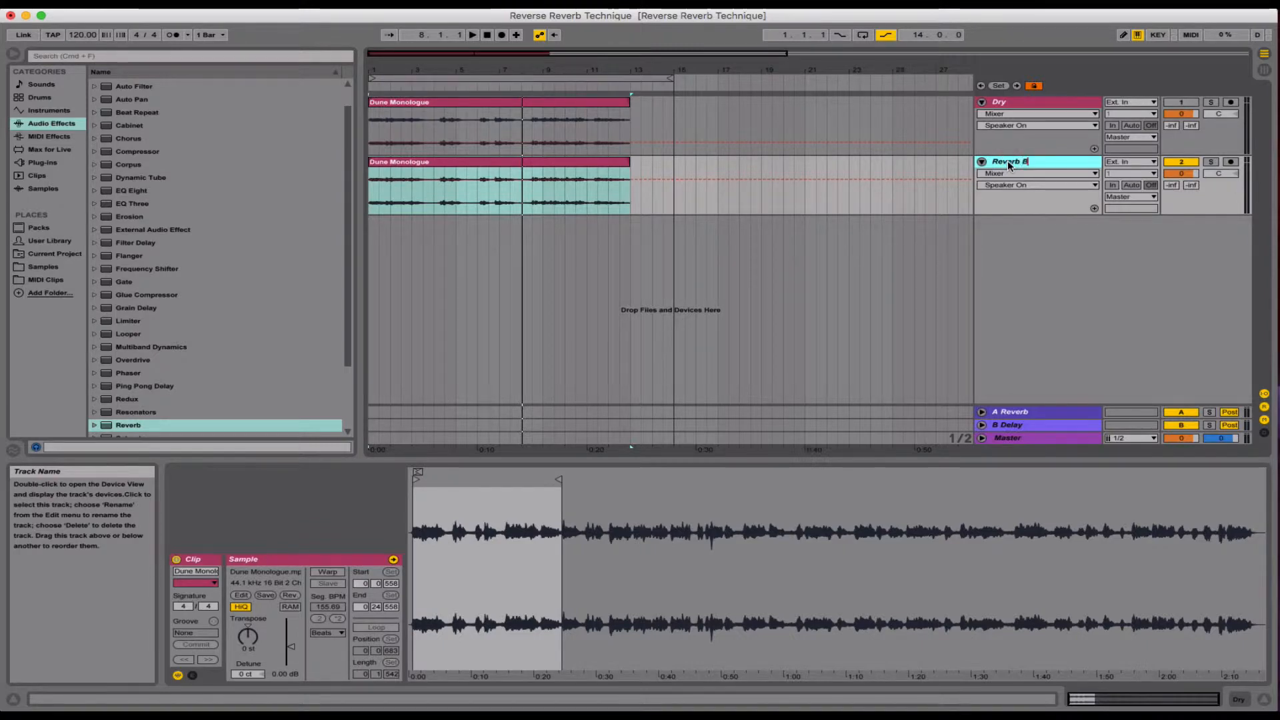
text(ackwards)
key(Return)
Reverse the Dune Monologue clip on the Reverb Backwards track and play part of it back.
click(438, 161)
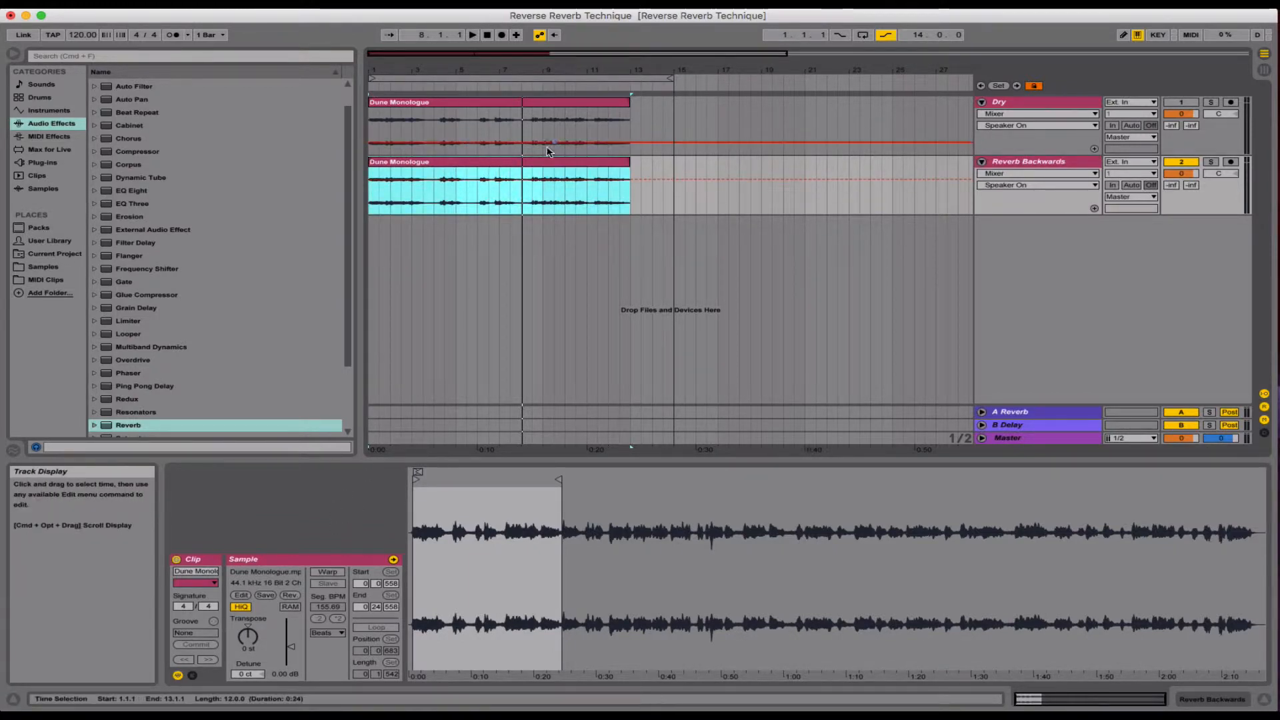
double_click(511, 162)
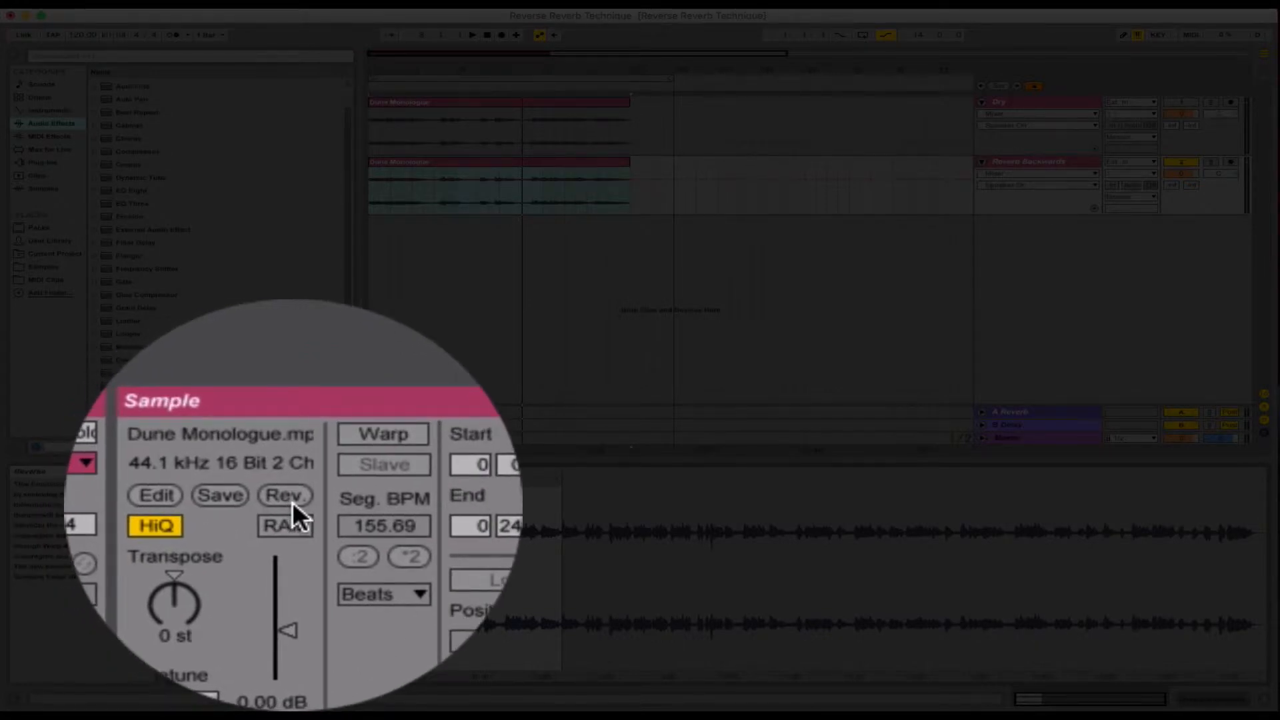
click(292, 499)
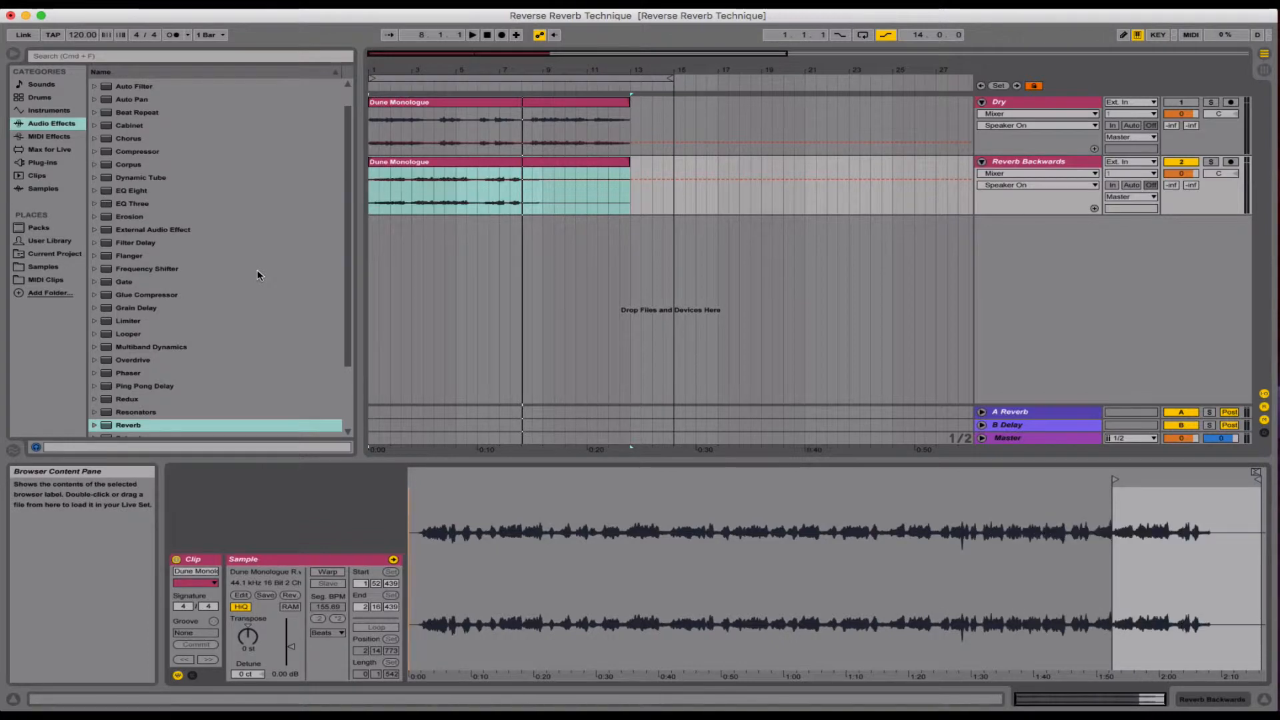
key(space)
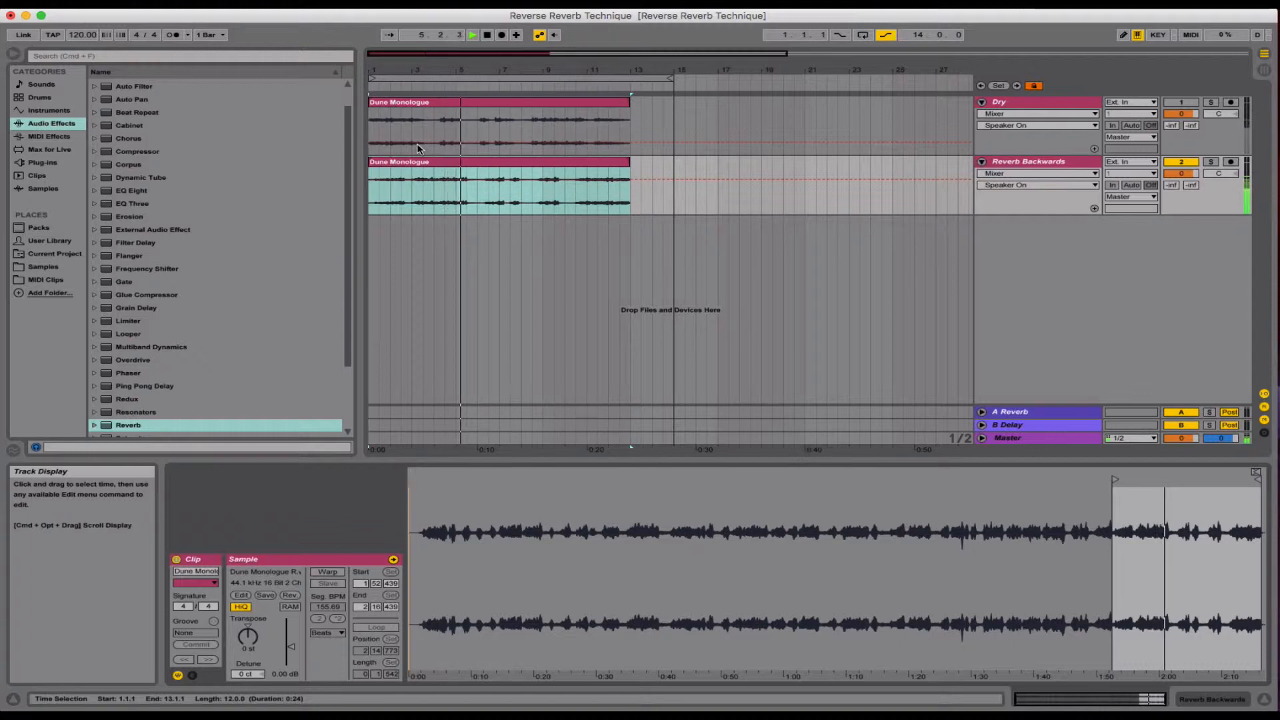
key(space)
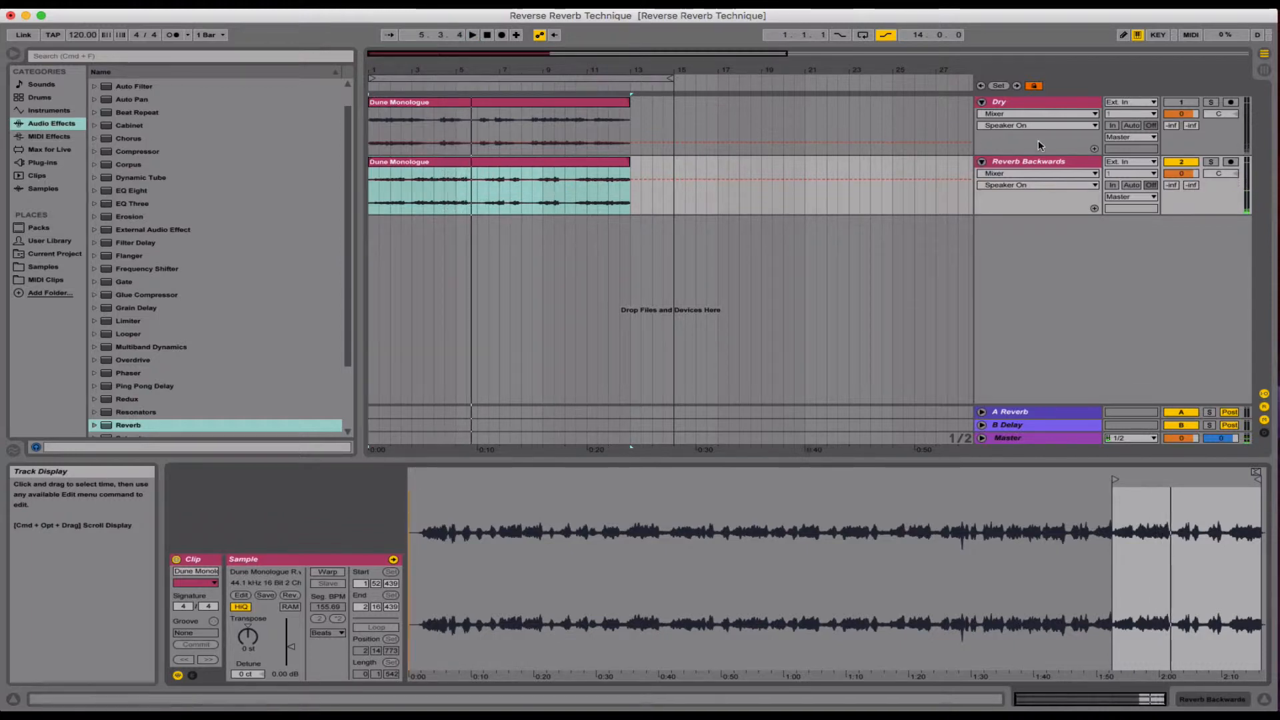
Add the Reverb audio effect to the Reverb Backwards track.
click(582, 162)
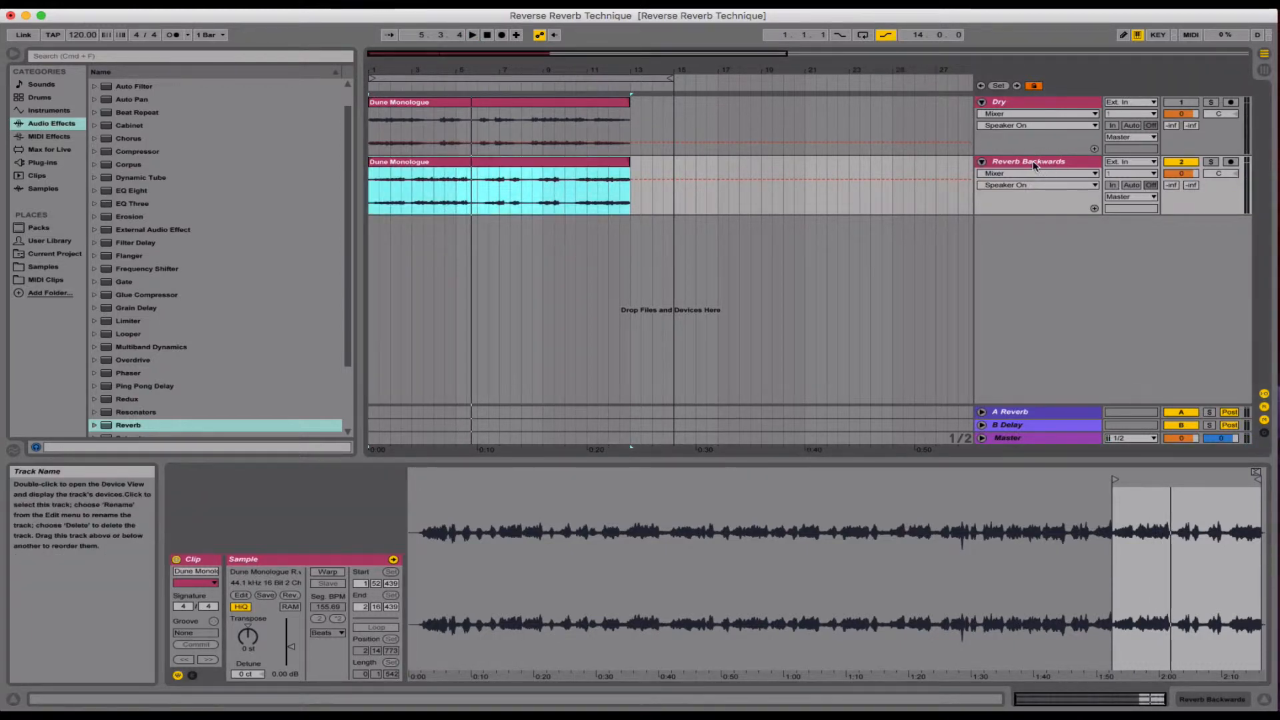
scroll(186, 342, down, 5)
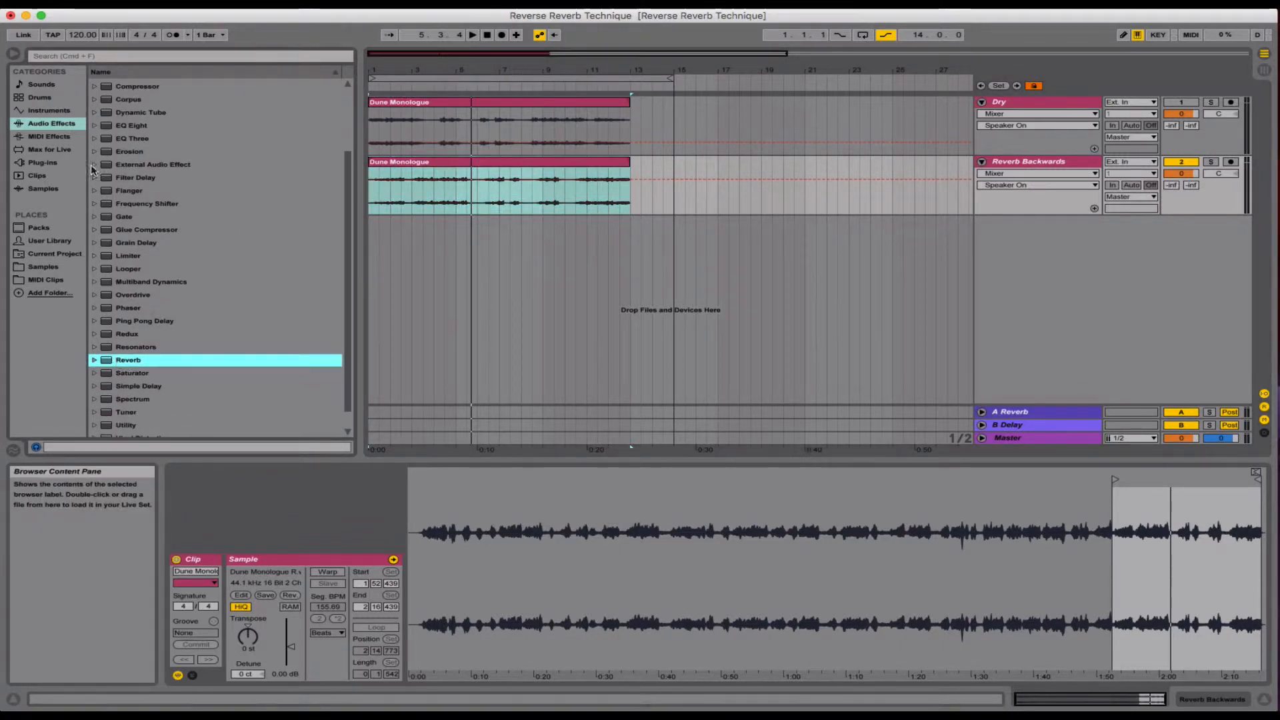
click(73, 120)
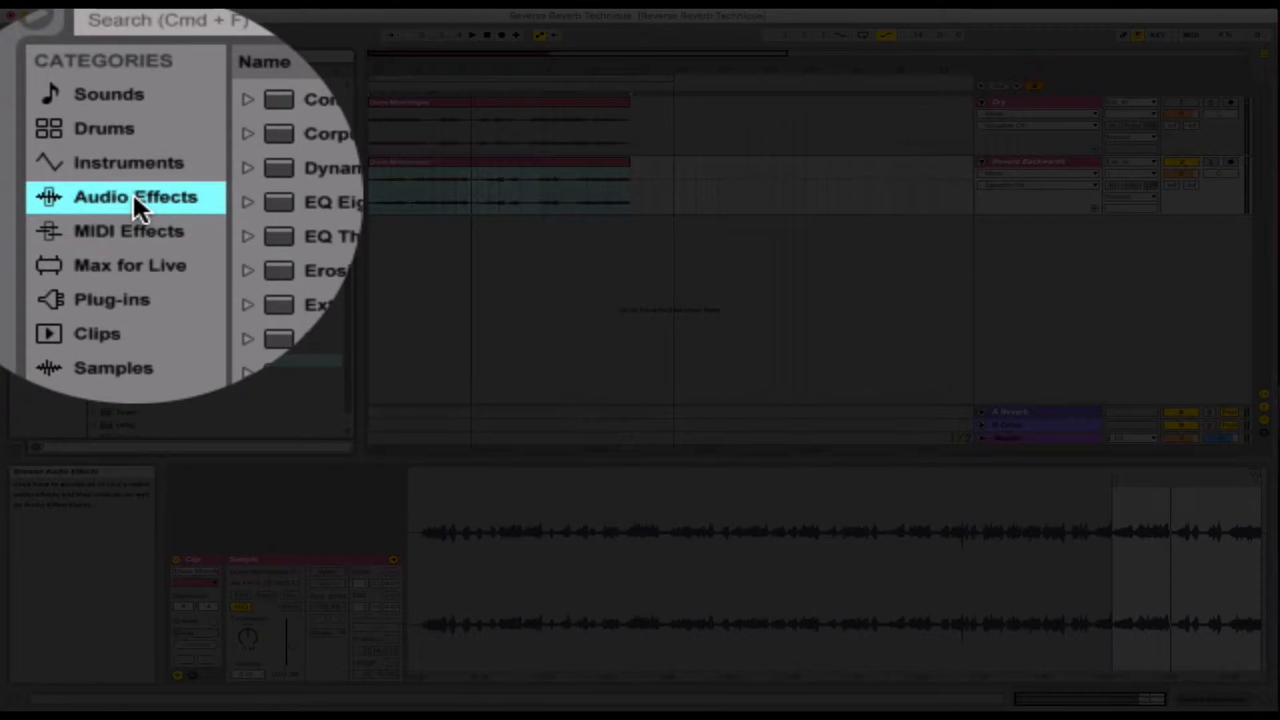
scroll(228, 260, down, 5)
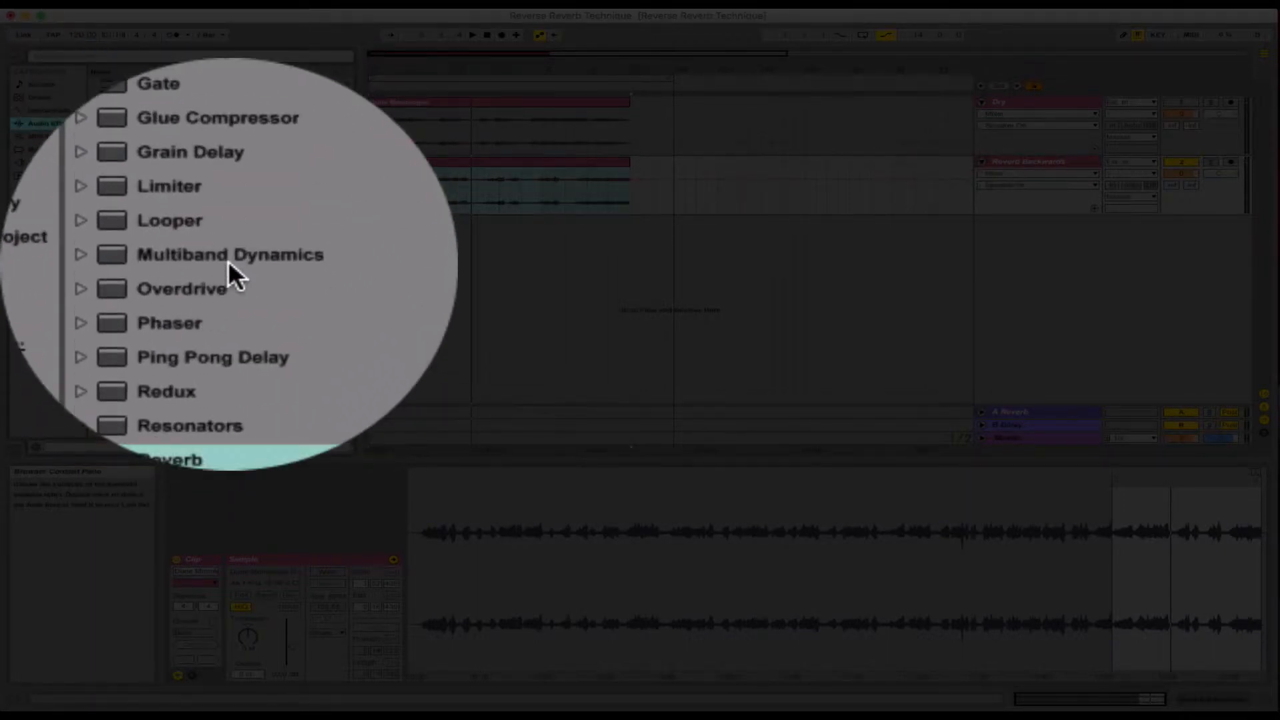
drag(228, 334, 510, 196)
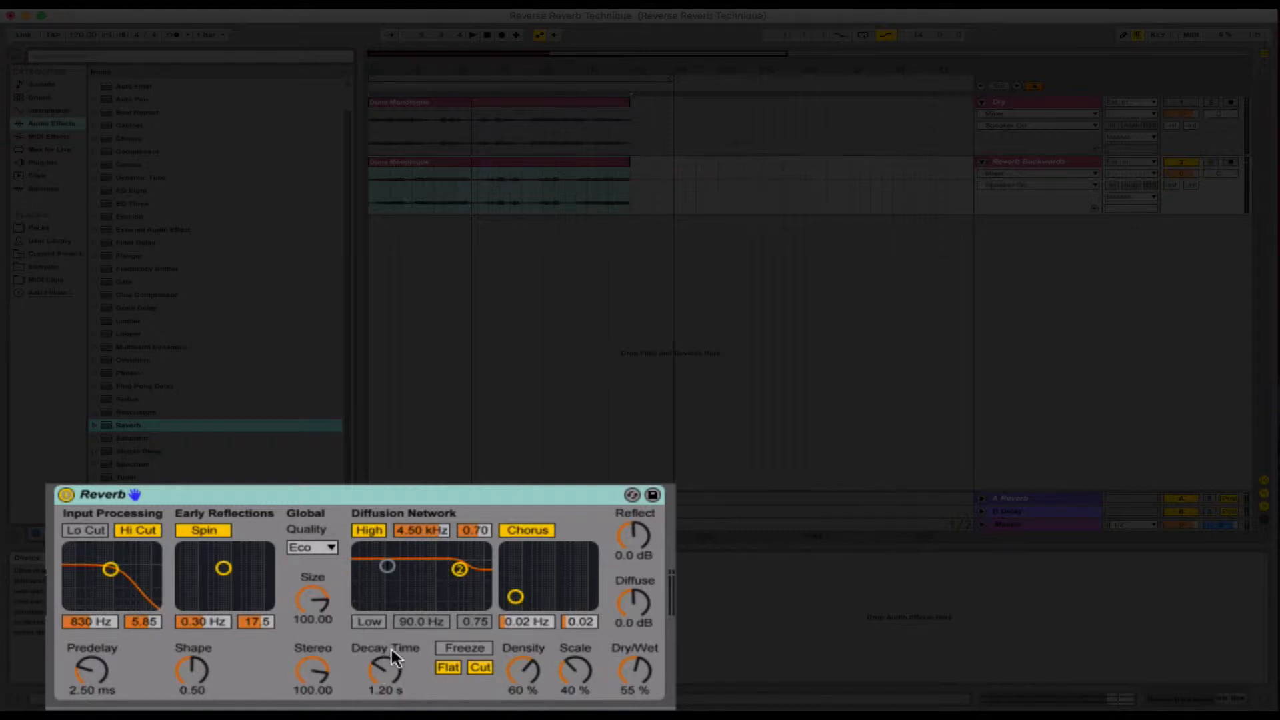
Set the Reverb's decay time to 4.00 s and its dry/wet mix to 100 %.
click(385, 670)
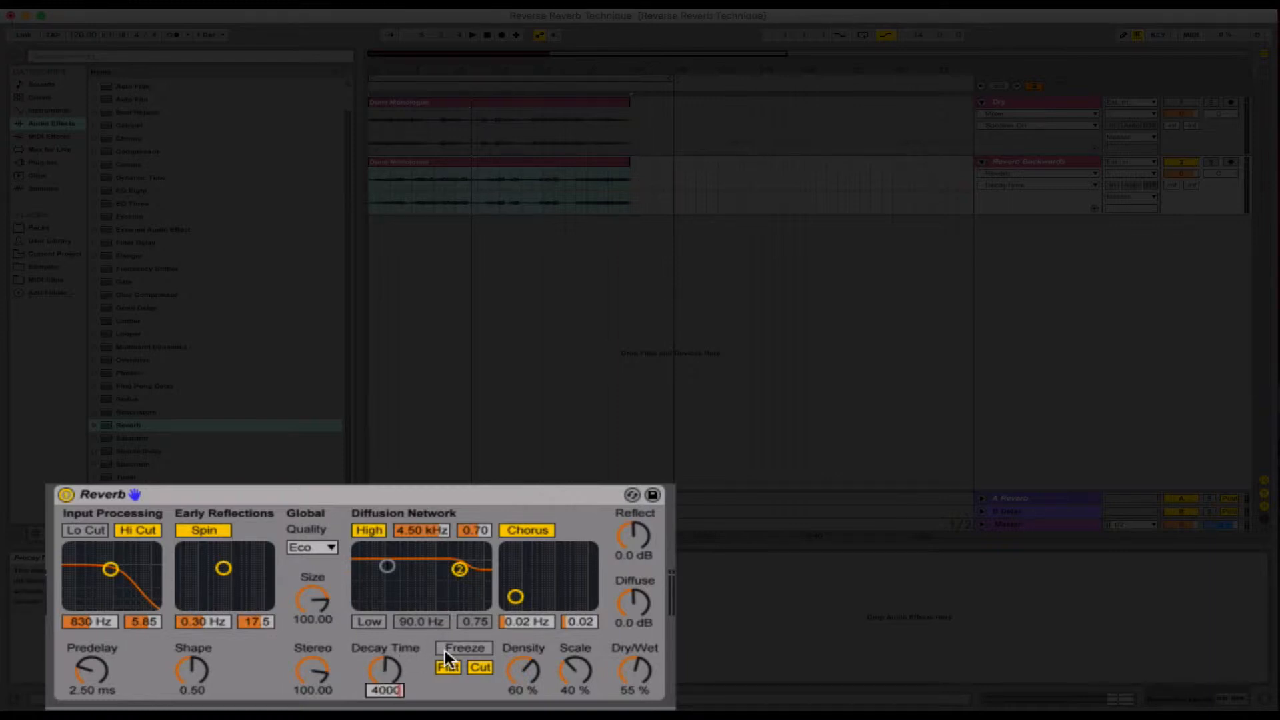
key(Return)
drag(634, 668, 635, 633)
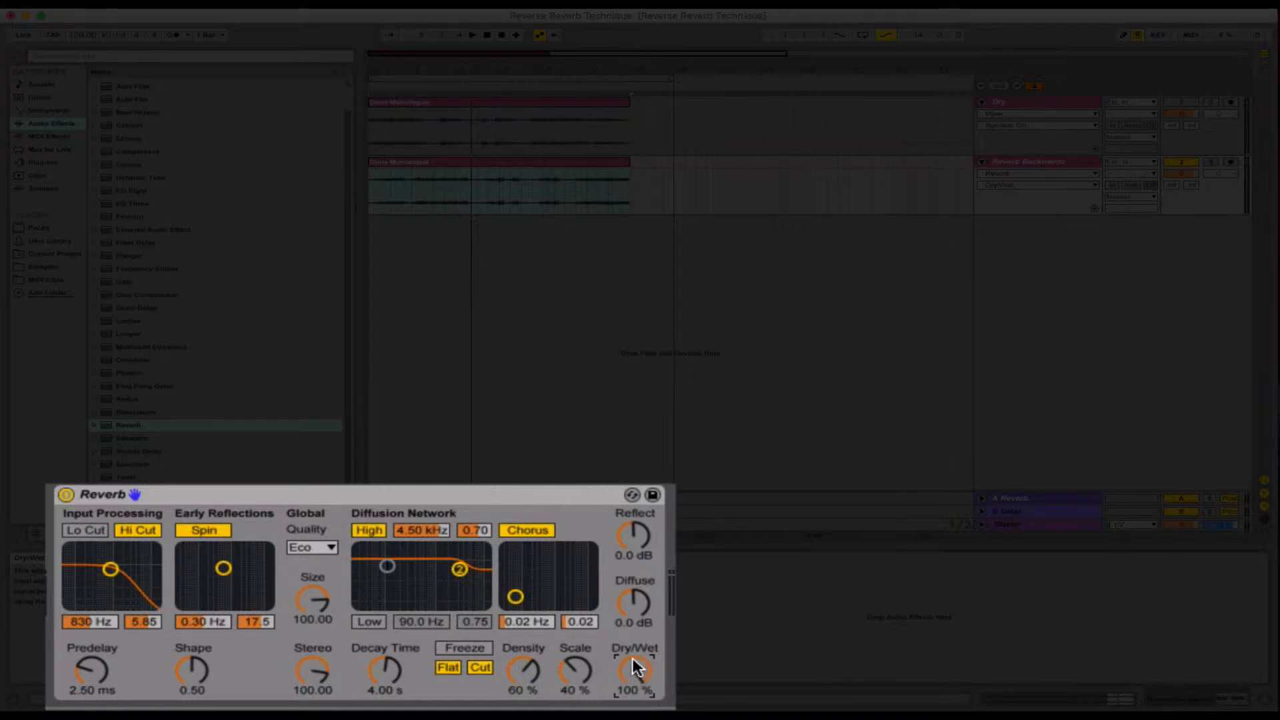
Play the reversed clip and set the Reverb's size to 25.00 and its reflect level to -5.5 dB.
click(379, 664)
key(space)
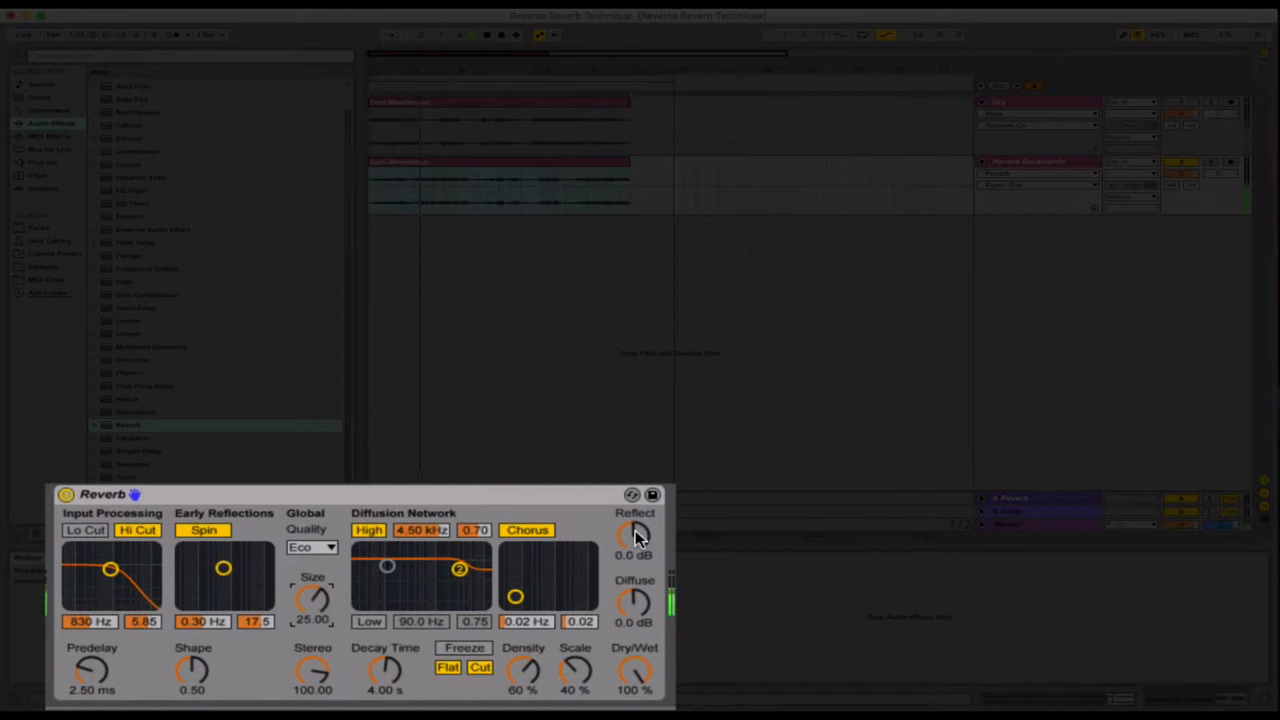
drag(634, 530, 635, 553)
Audition a Reverb decay time of 2.50 s on the reversed clip and settle on 3.00 s.
click(391, 672)
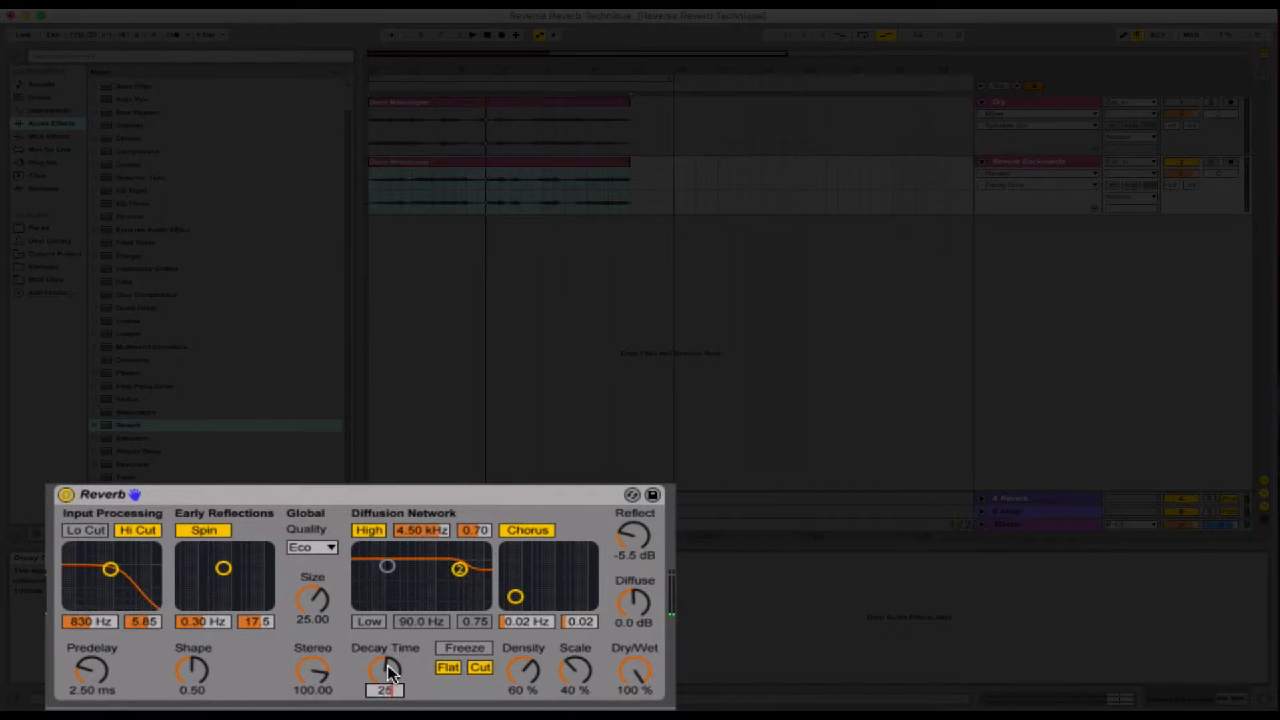
key(Return)
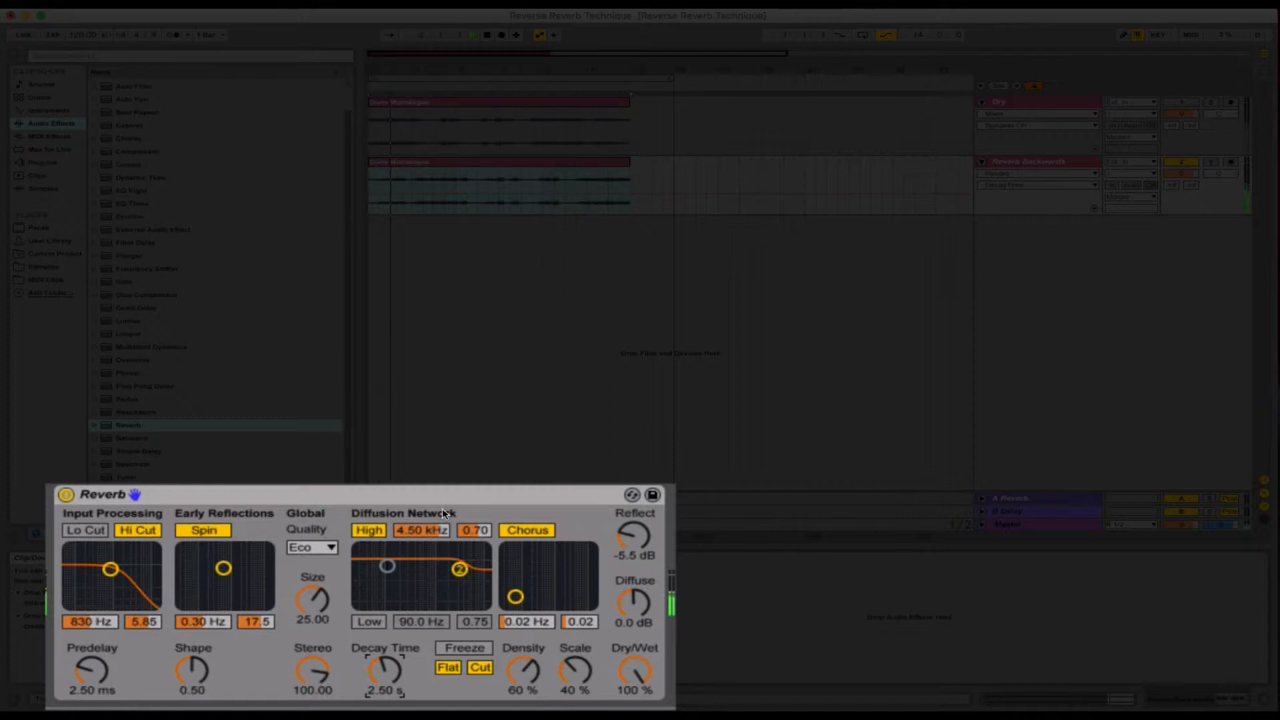
click(379, 674)
text(3000)
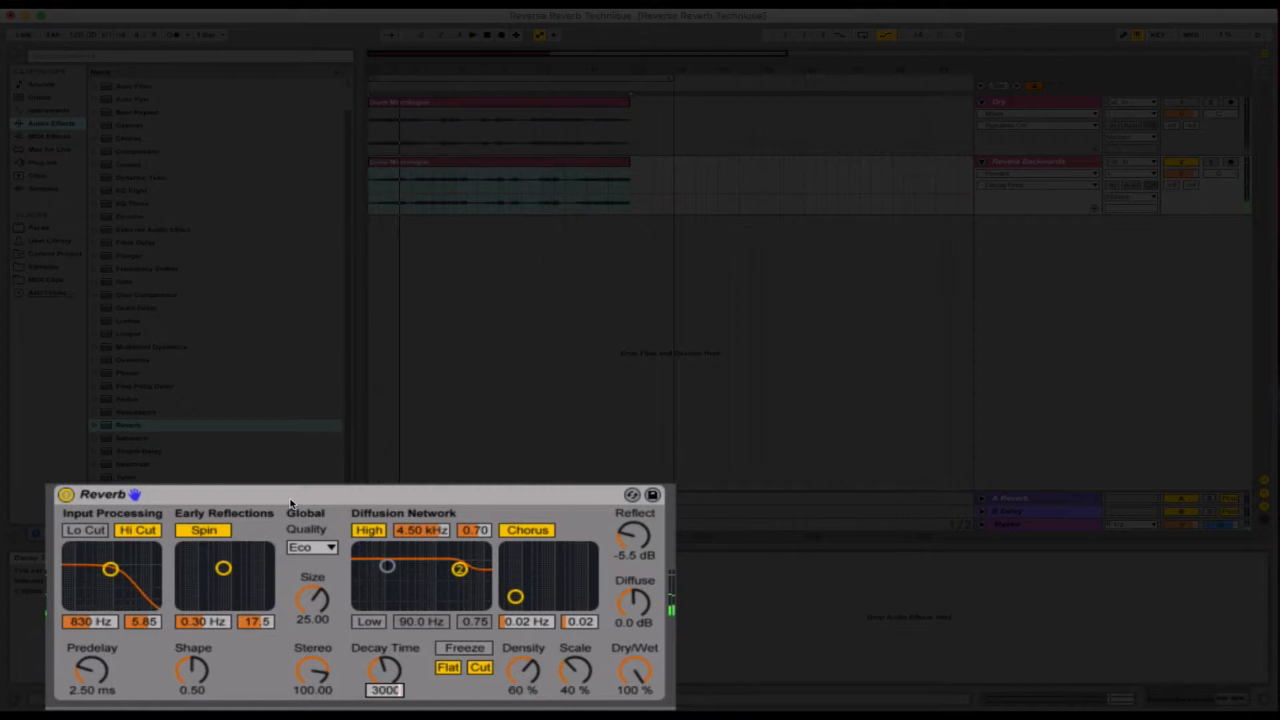
key(Return)
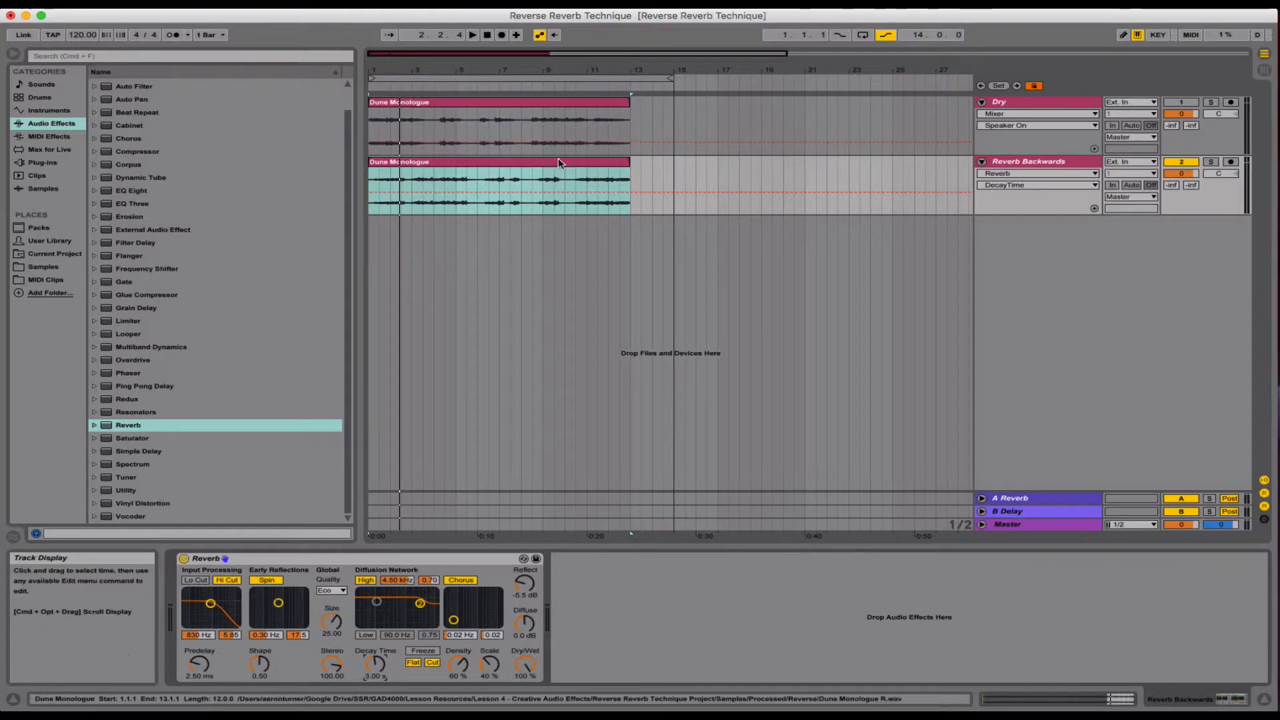
Insert a new audio track below Reverb Backwards and name it Reverb Record.
click(553, 163)
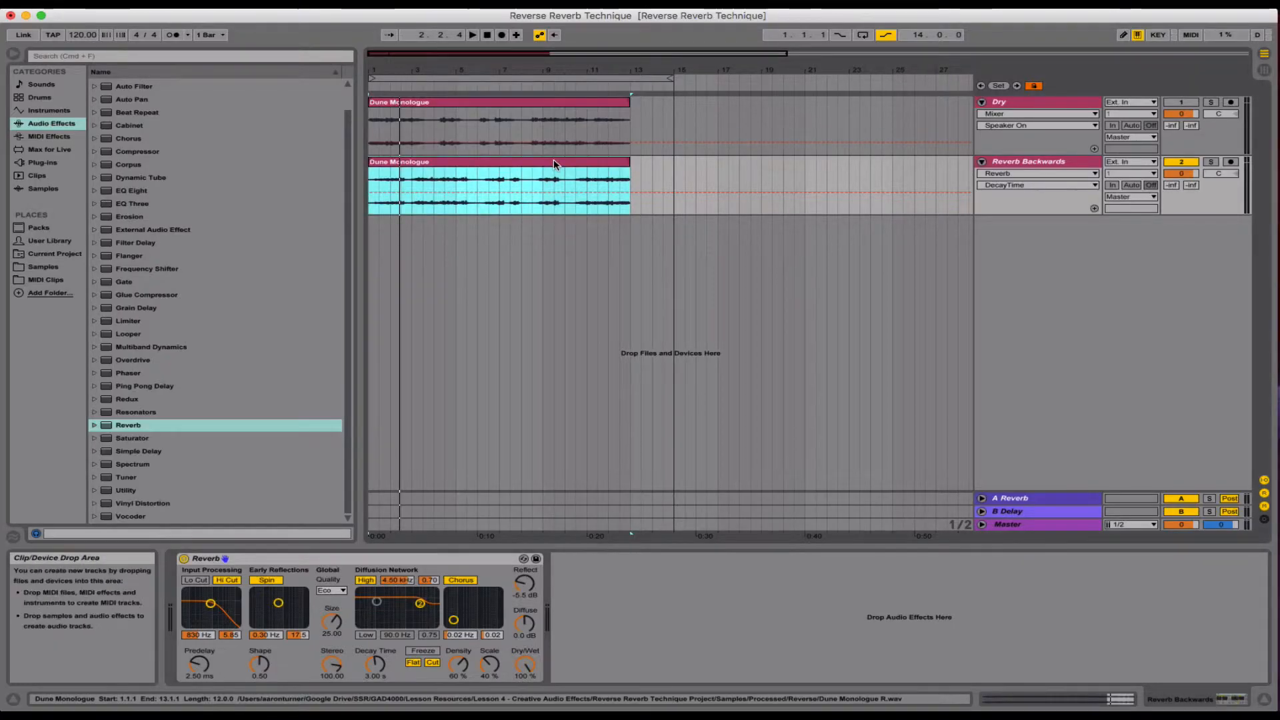
click(1018, 202)
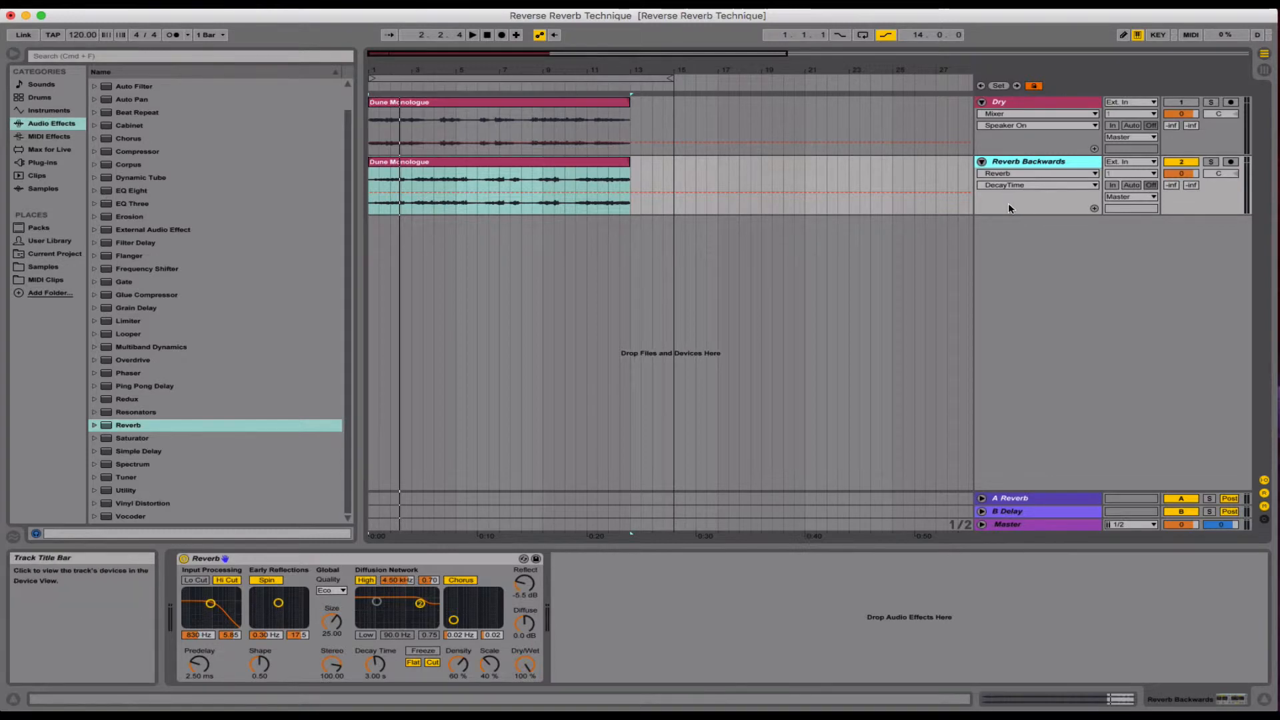
key(super+t)
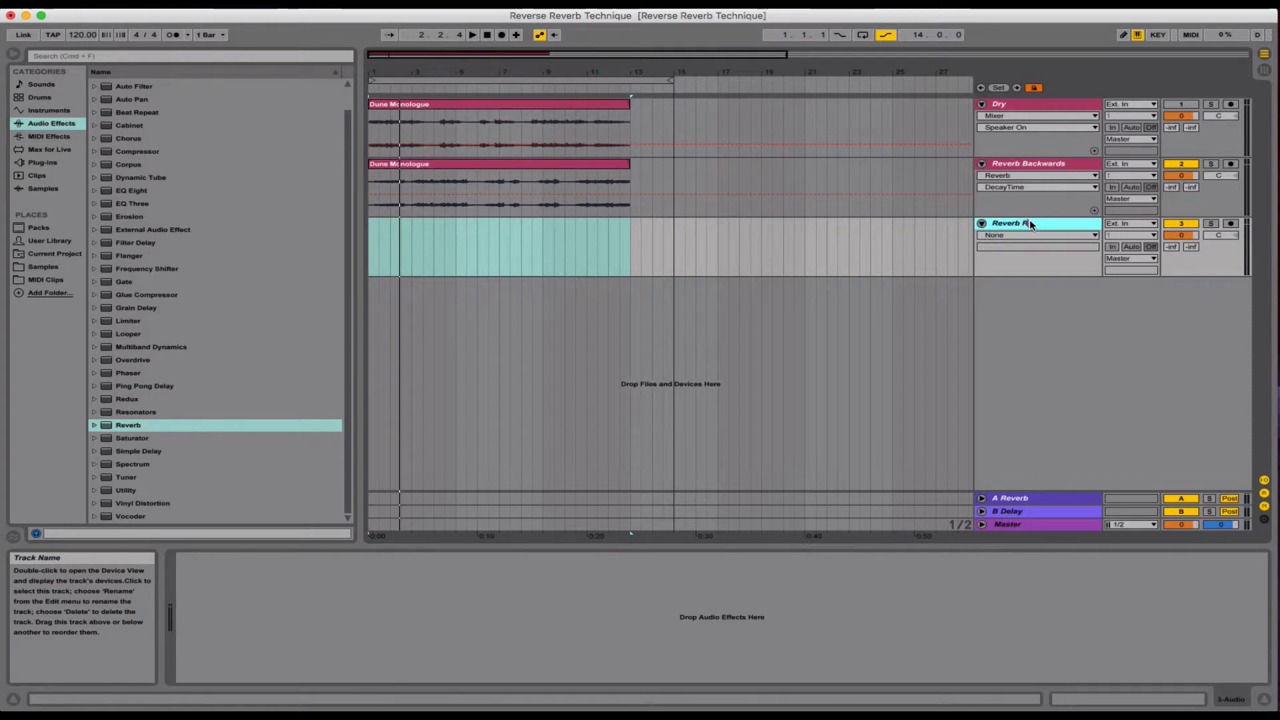
text(ecord)
key(Return)
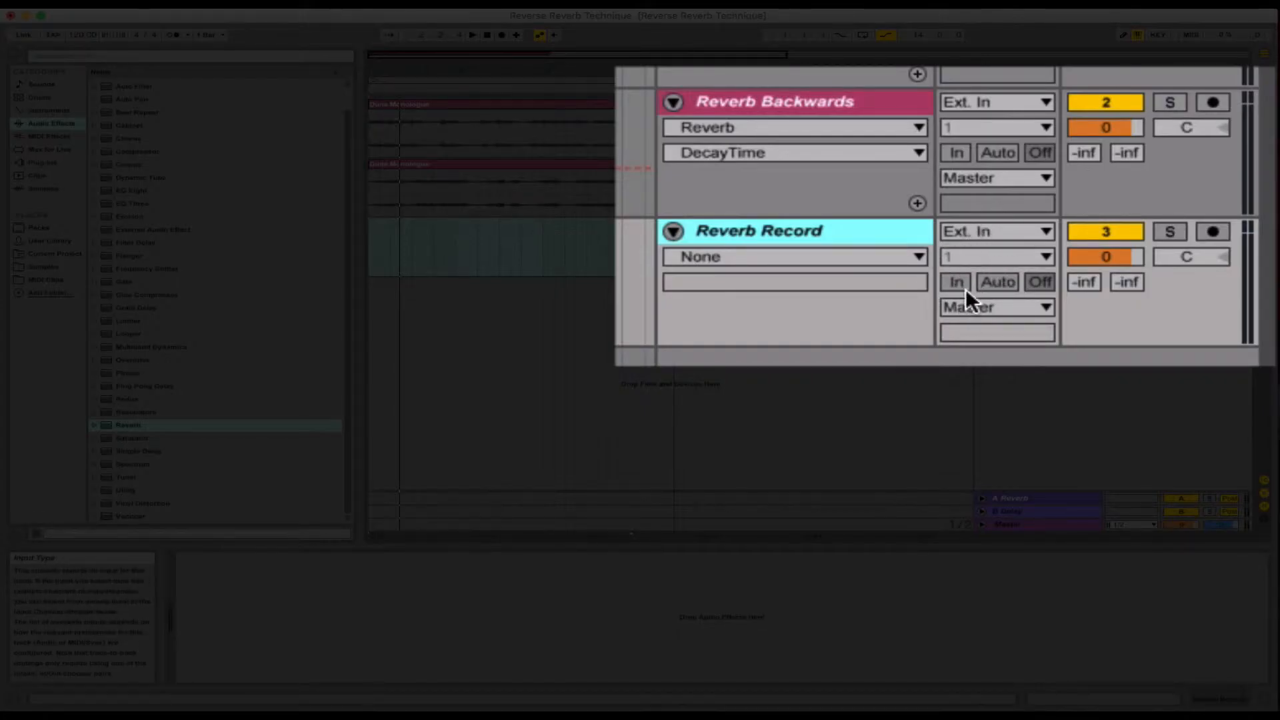
Set the Reverb Record track's audio input to Reverb Backwards, post mixer, and arm the track for recording.
click(995, 232)
click(1024, 352)
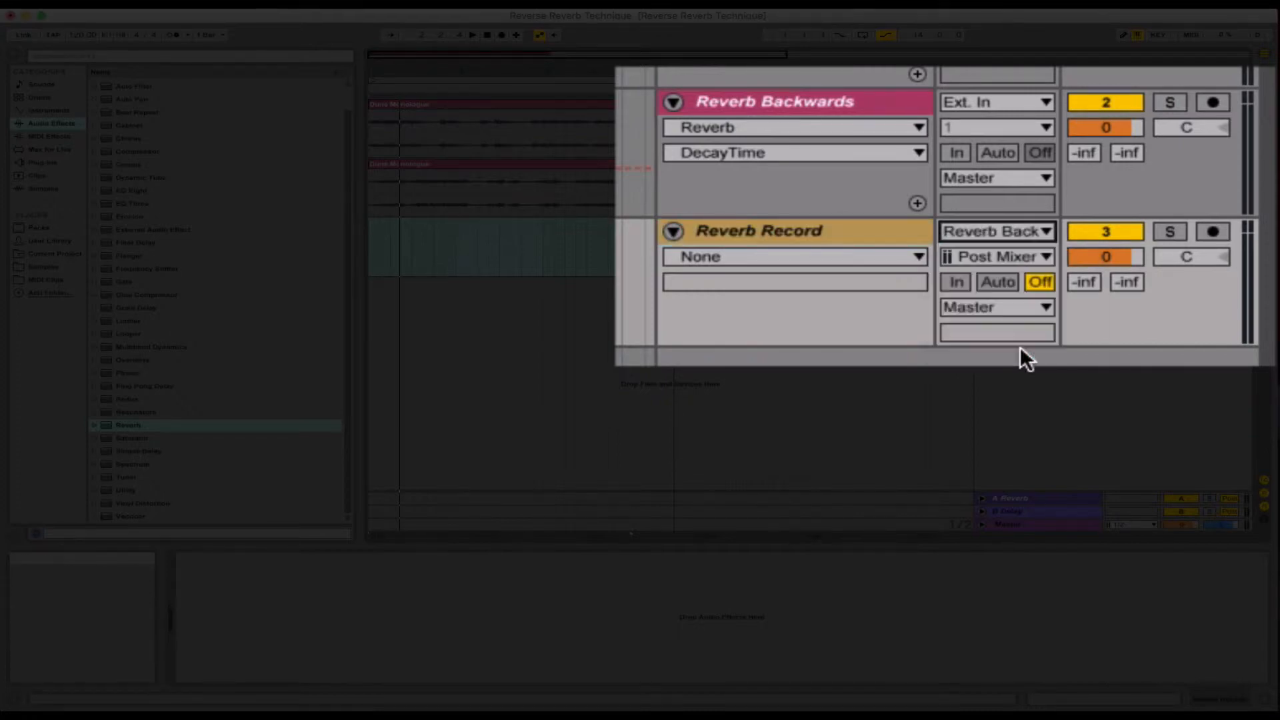
click(745, 185)
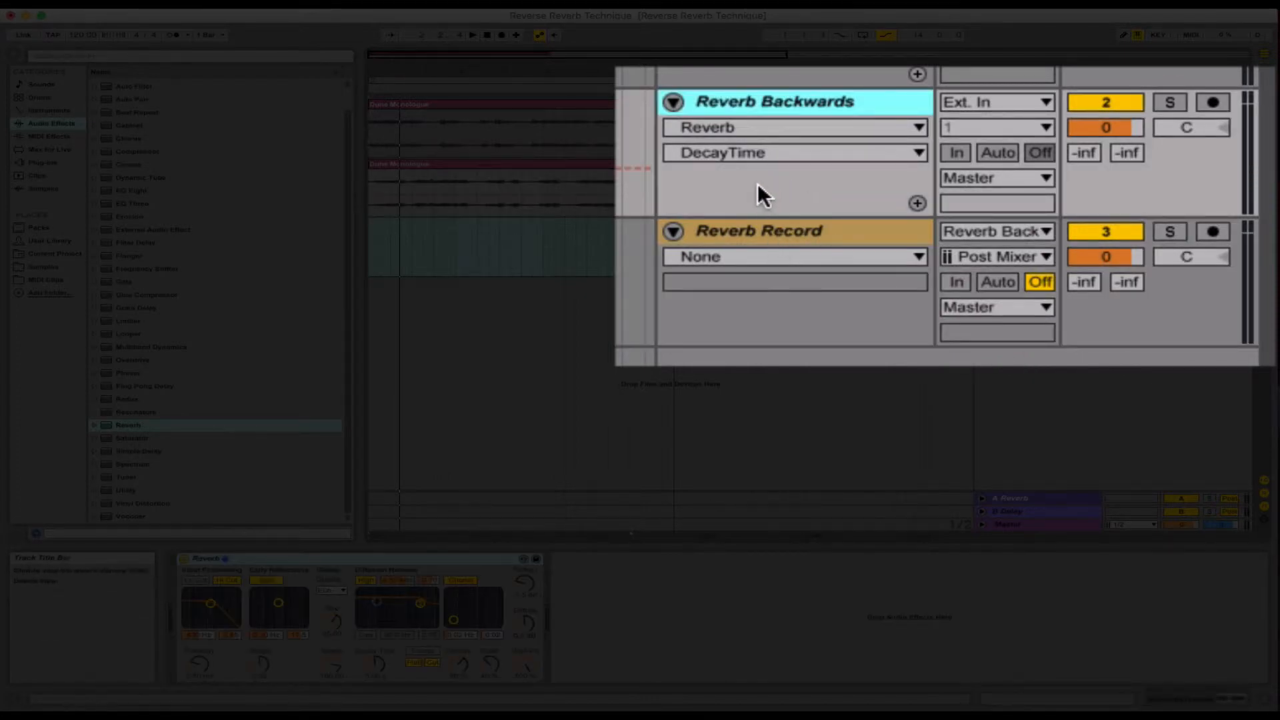
click(790, 233)
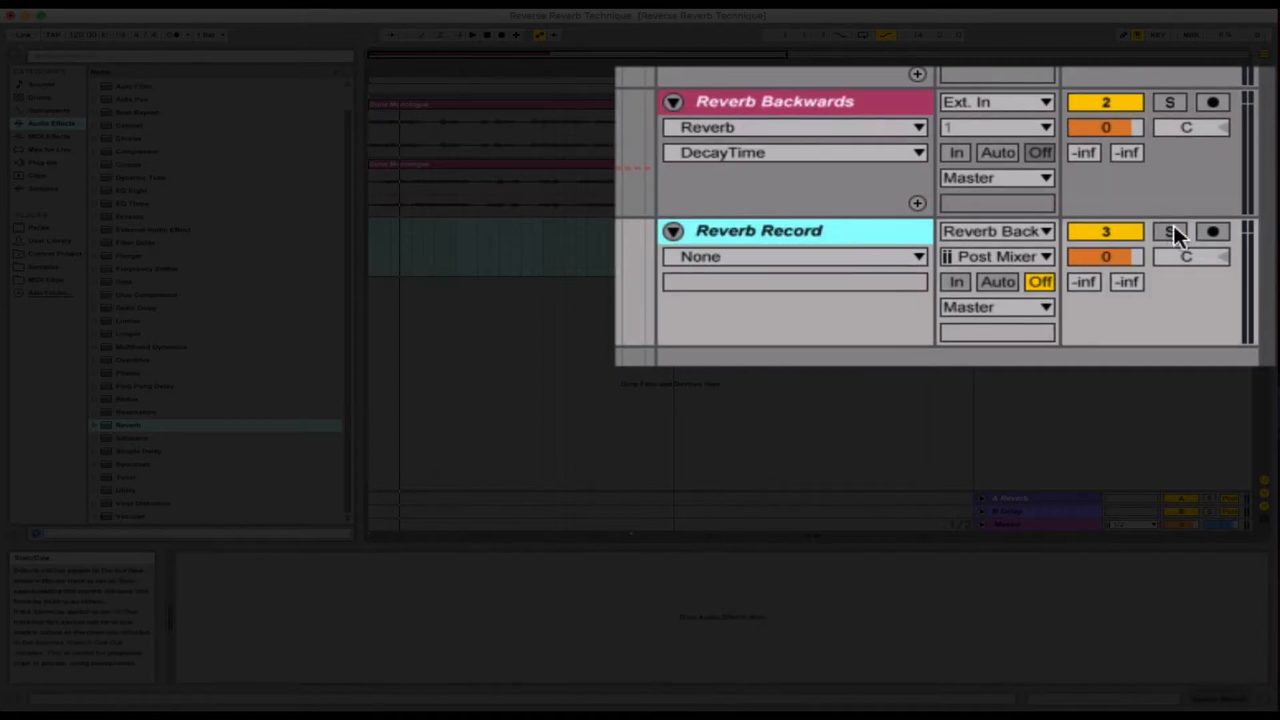
click(1213, 232)
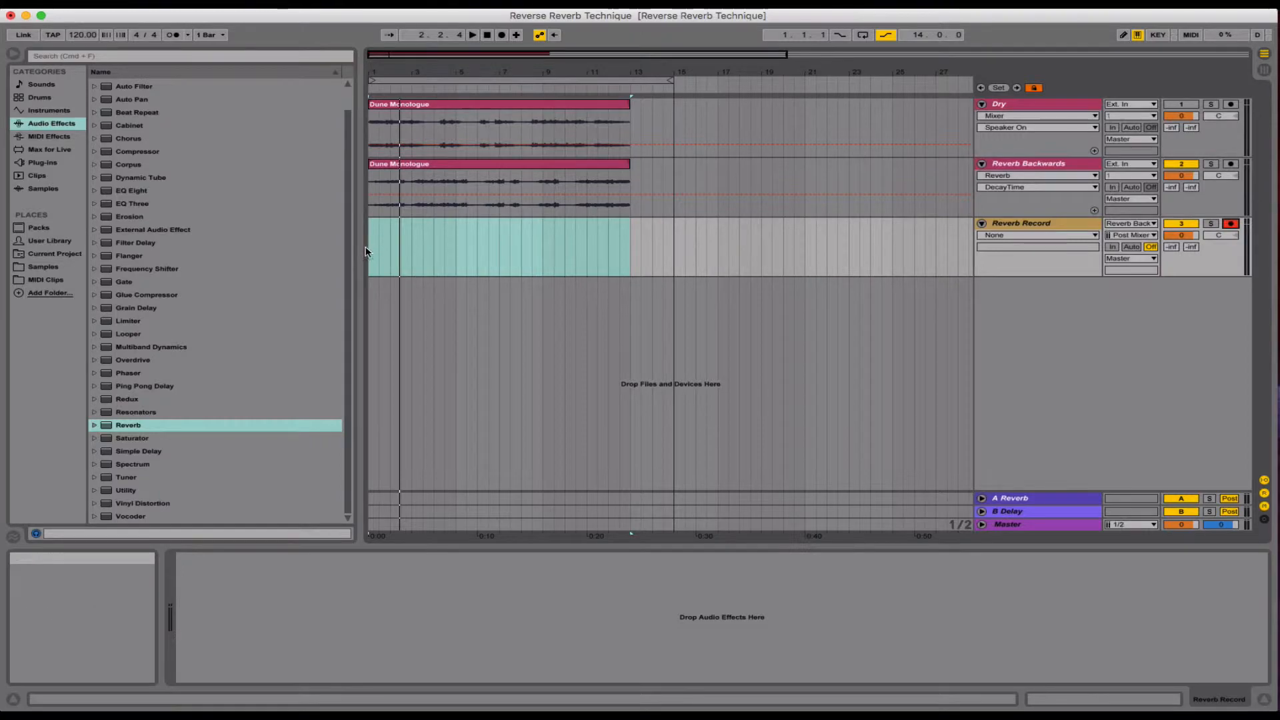
click(368, 248)
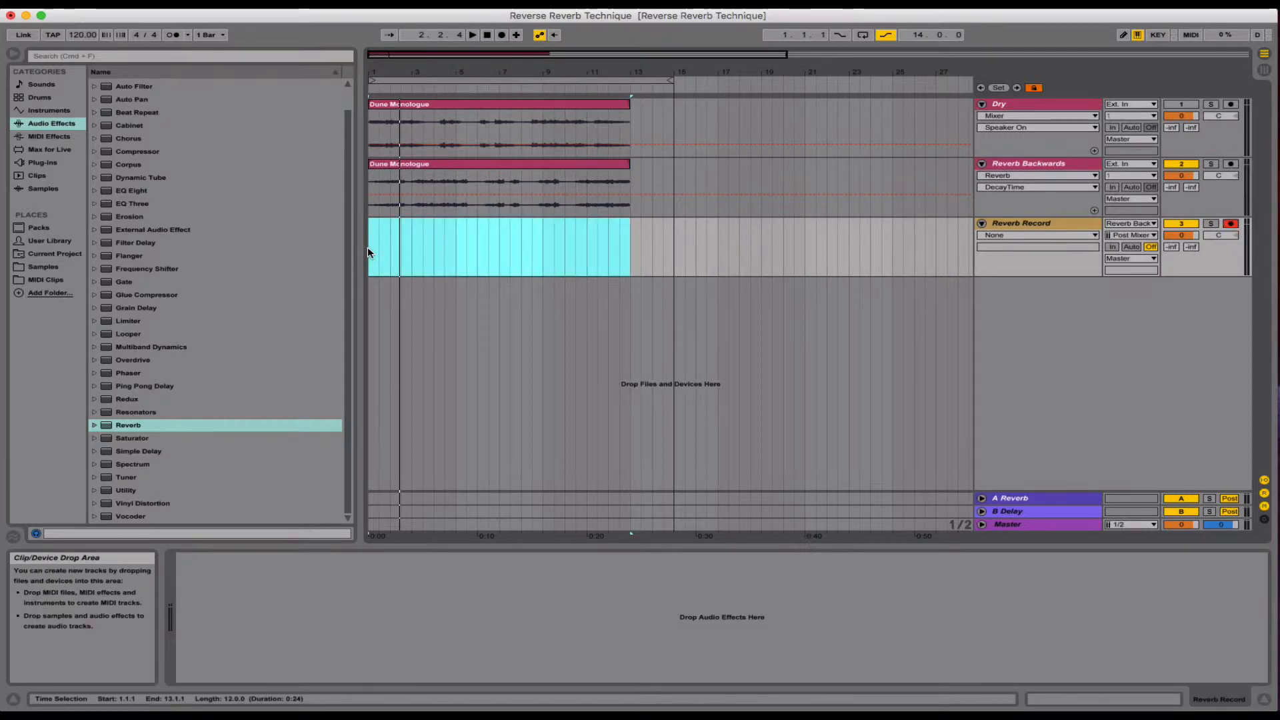
Record the wet output of Reverb Backwards onto the Reverb Record track from bar 1 through the punch-out at bar 15, and stop the transport.
click(367, 248)
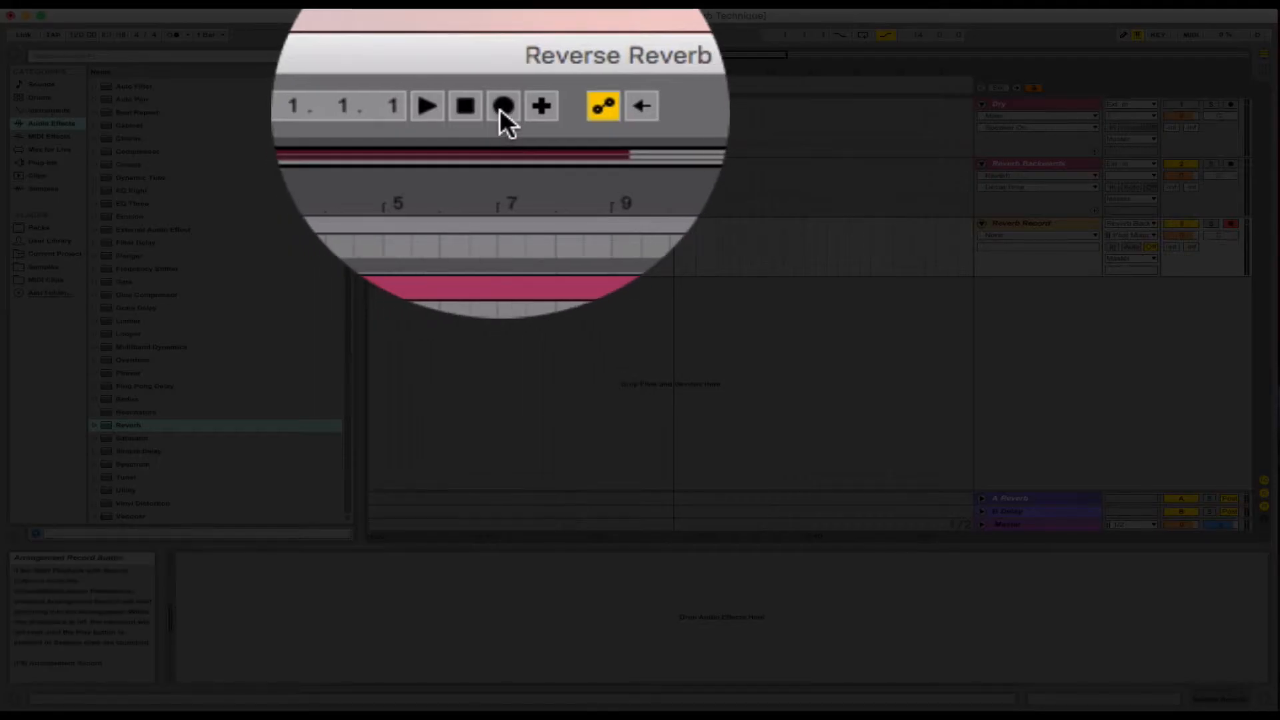
click(502, 35)
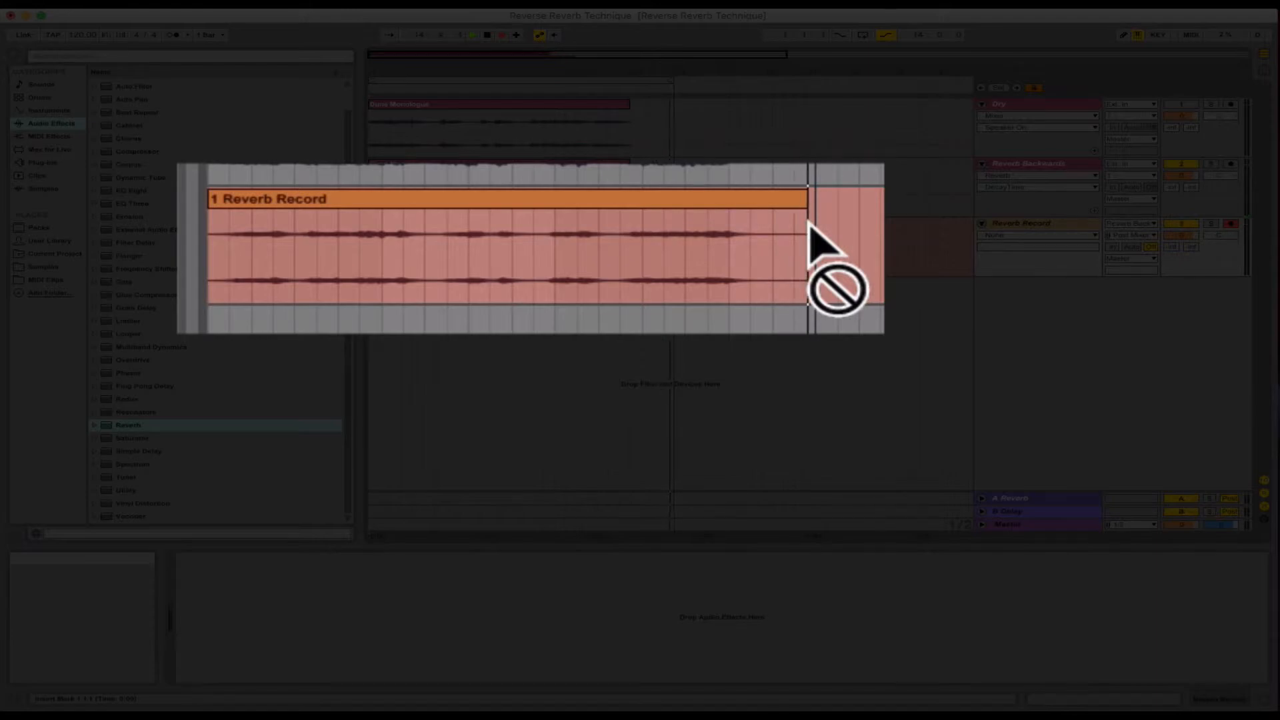
key(space)
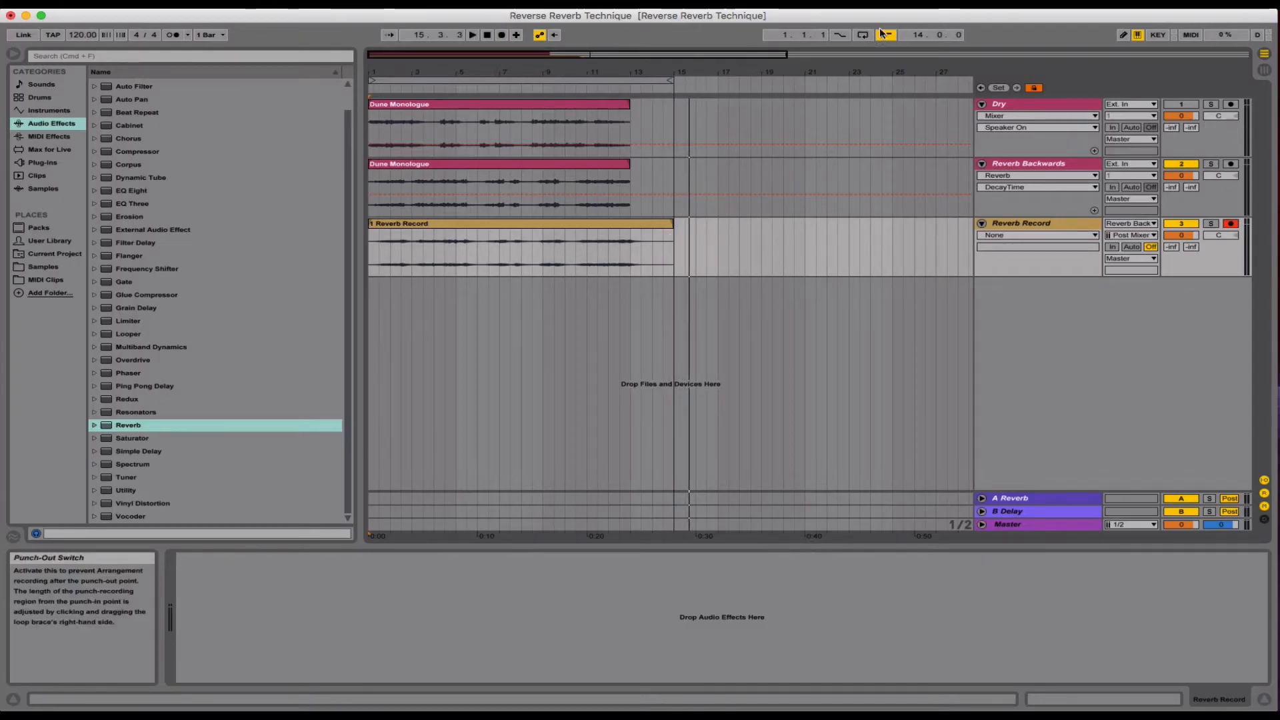
Examine the 14-bar punch-out region and the recorded reverb tail extending past the end of the Reverb Backwards clip.
click(658, 82)
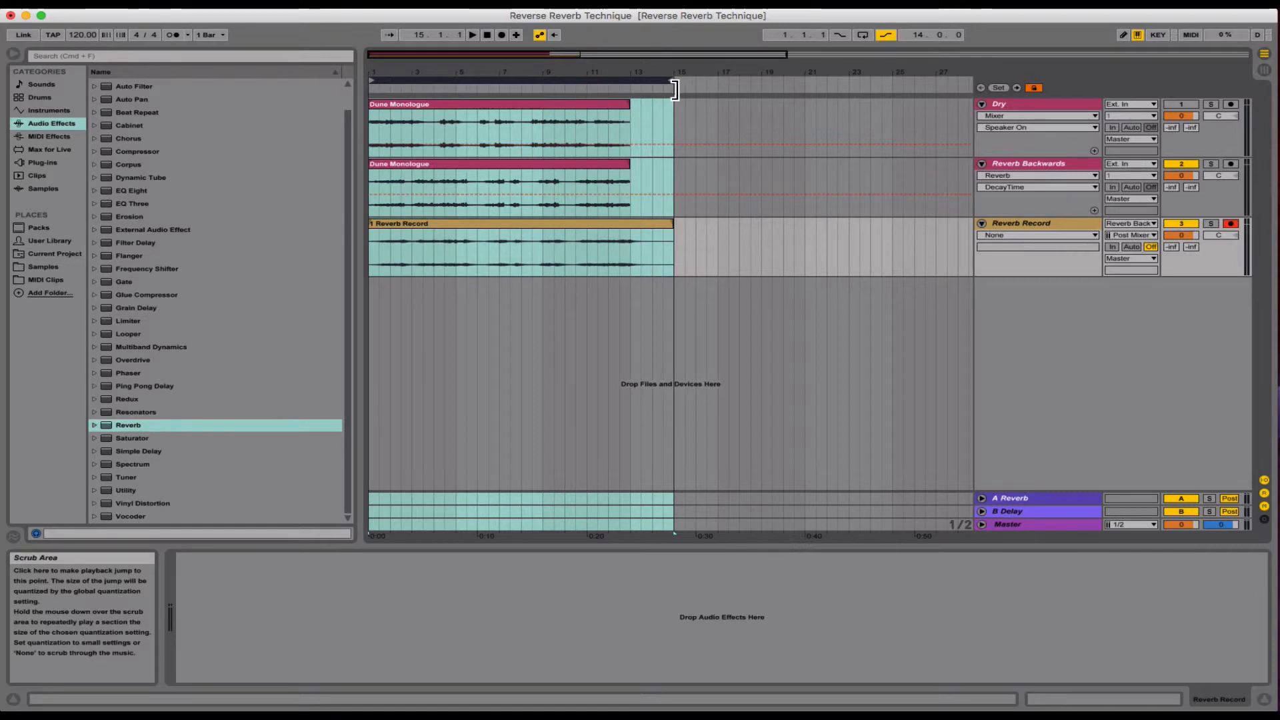
drag(672, 87, 674, 87)
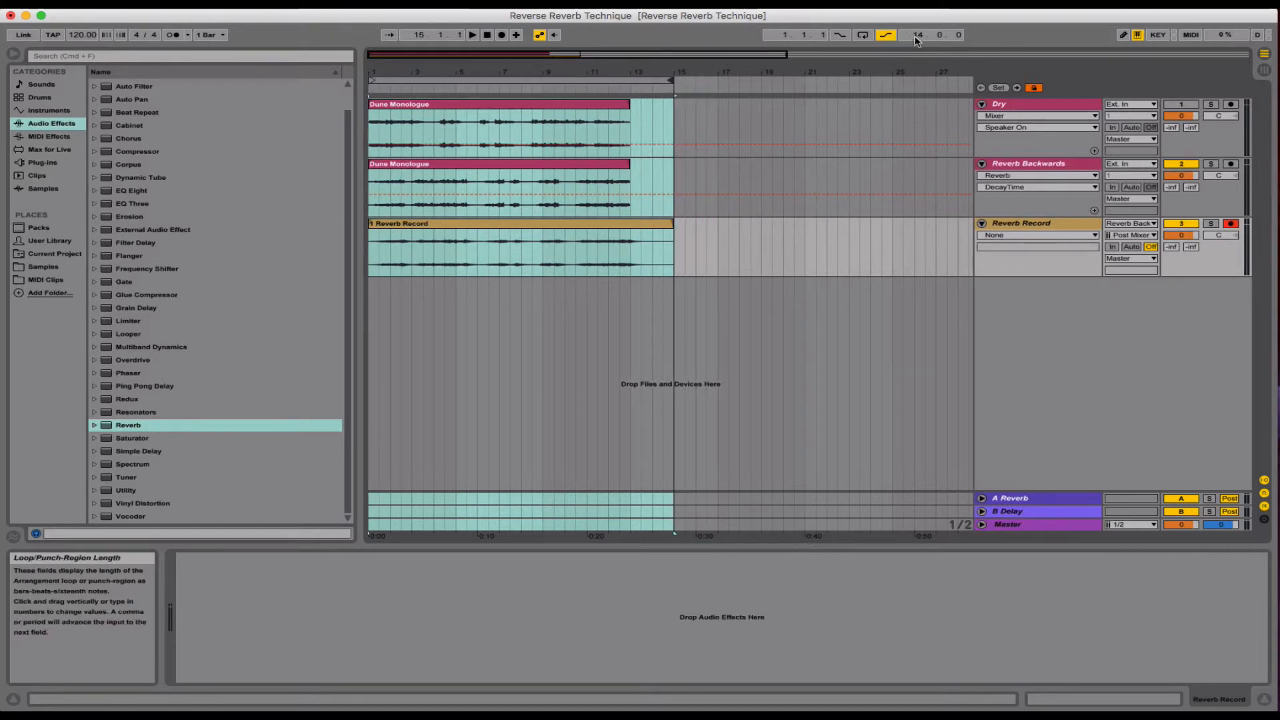
click(884, 38)
click(884, 40)
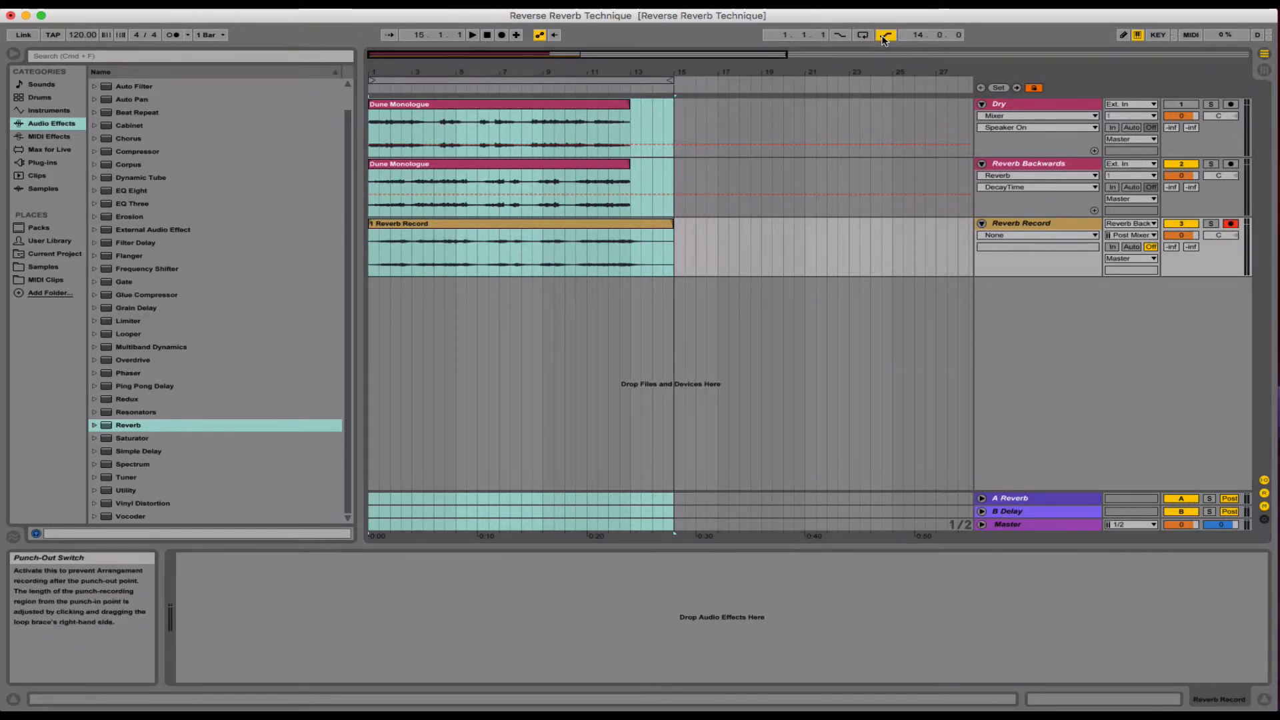
click(674, 246)
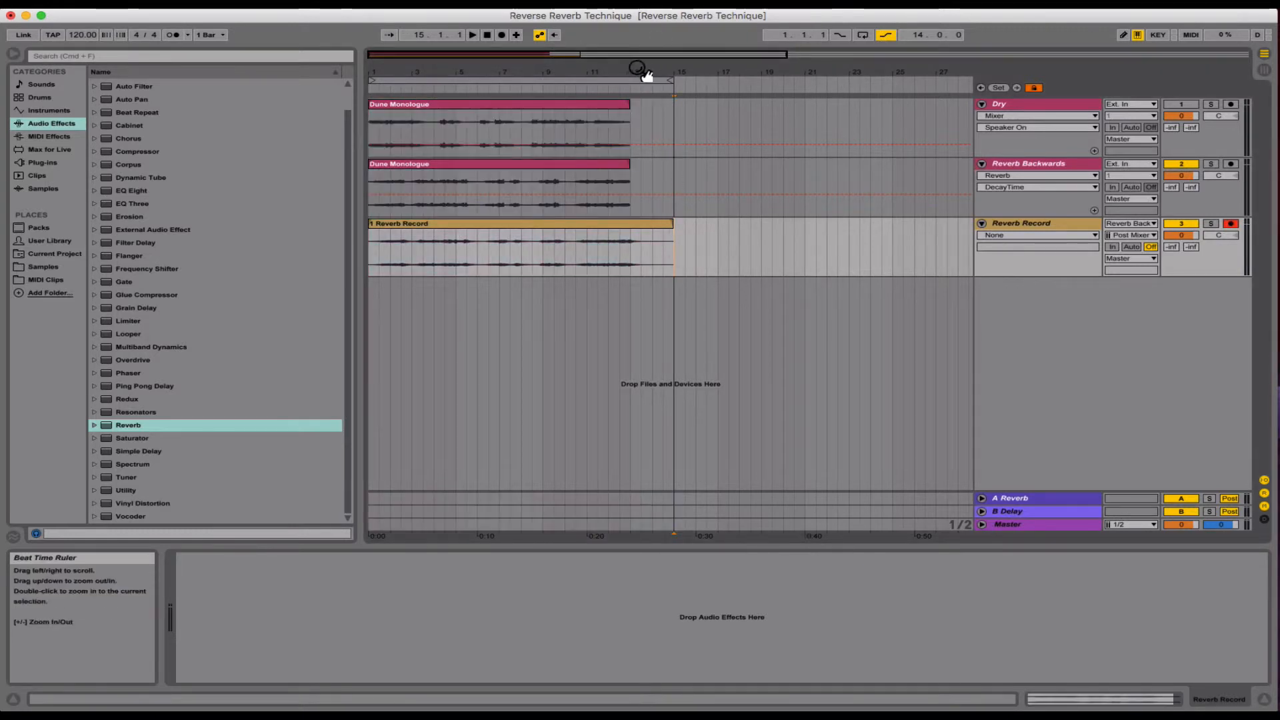
drag(637, 68, 609, 255)
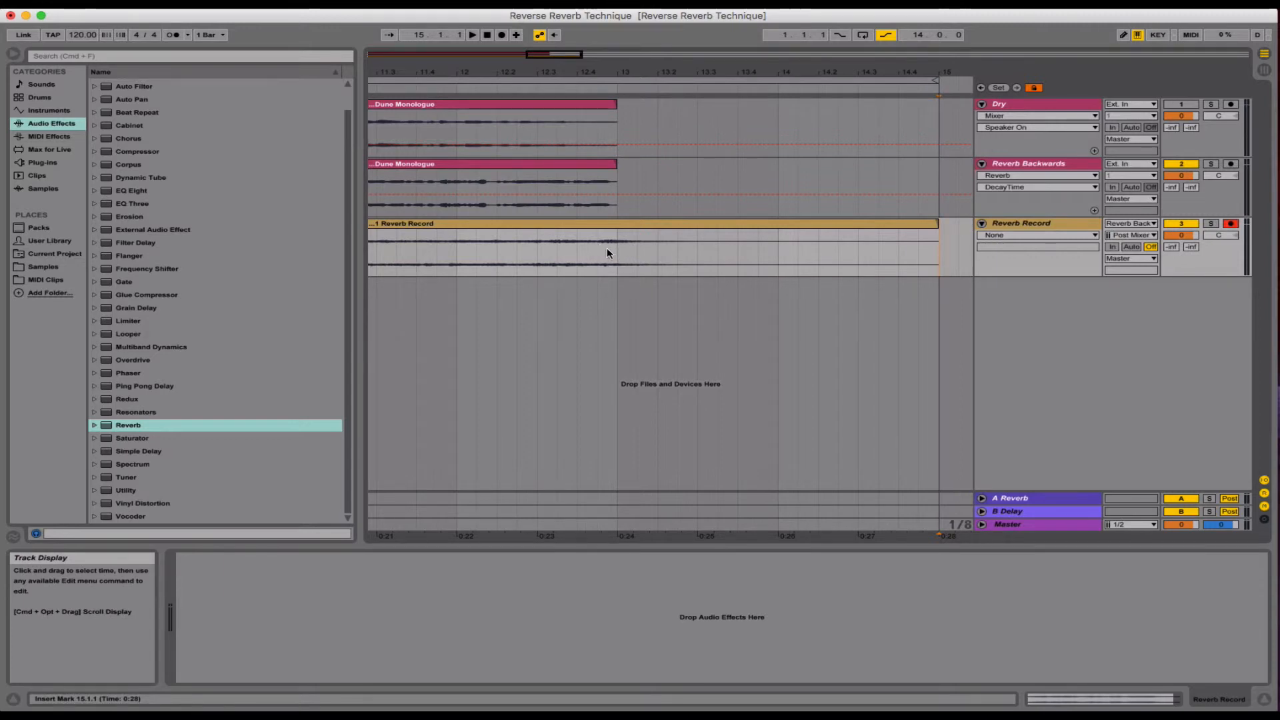
drag(655, 247, 795, 241)
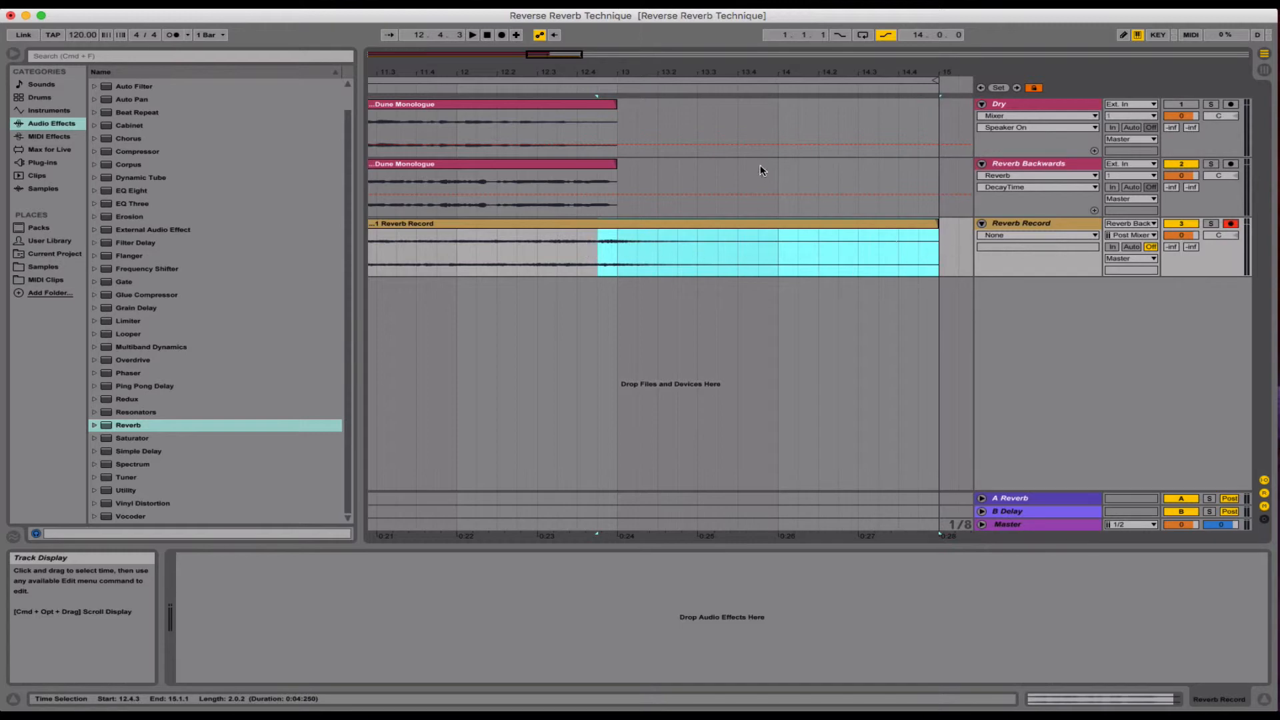
drag(715, 72, 723, 59)
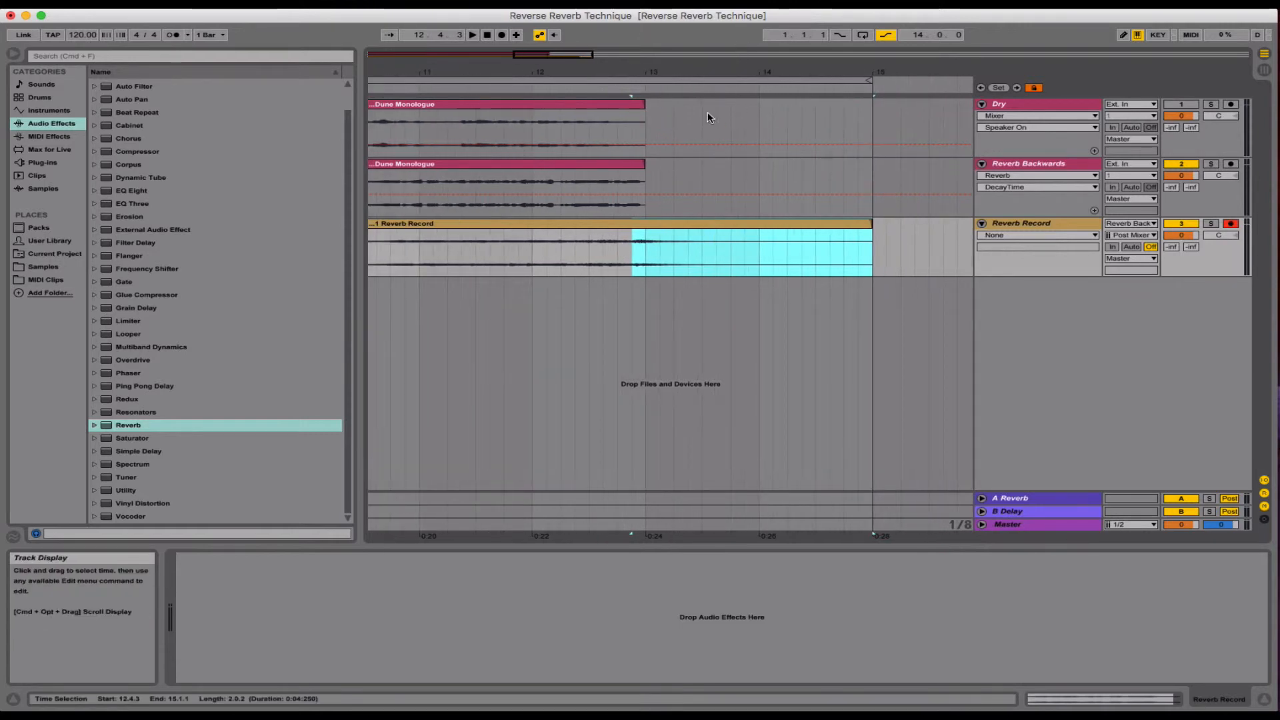
Try ending the punch region at bar 13, ahead of the recorded reverb tail, and restore its end to bar 15.
click(662, 115)
drag(871, 80, 646, 95)
click(674, 243)
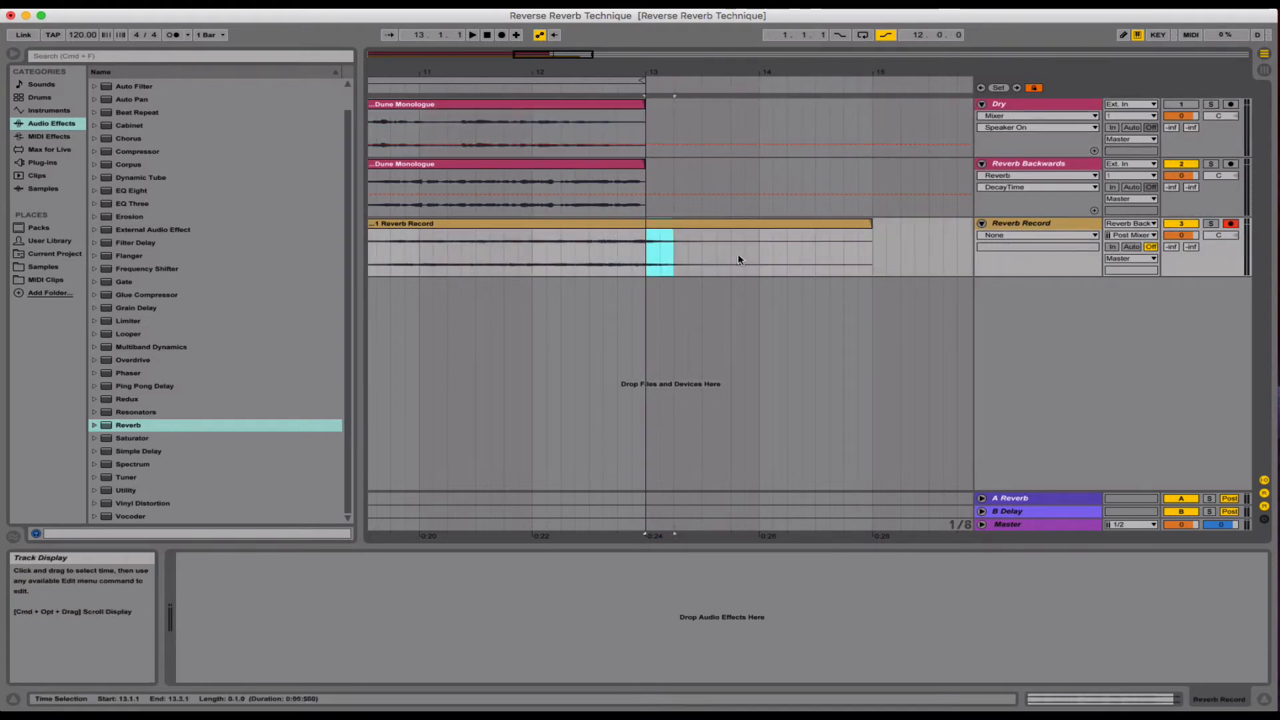
drag(739, 260, 869, 251)
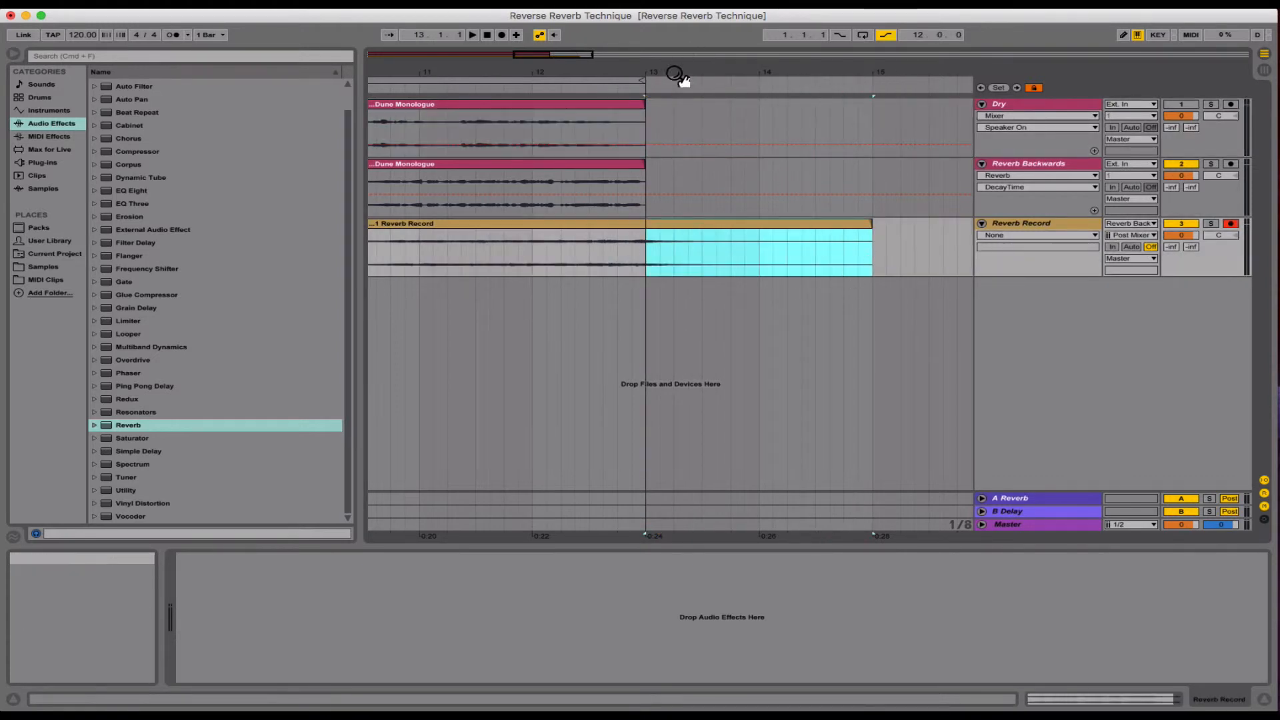
click(707, 117)
drag(645, 81, 880, 100)
click(886, 177)
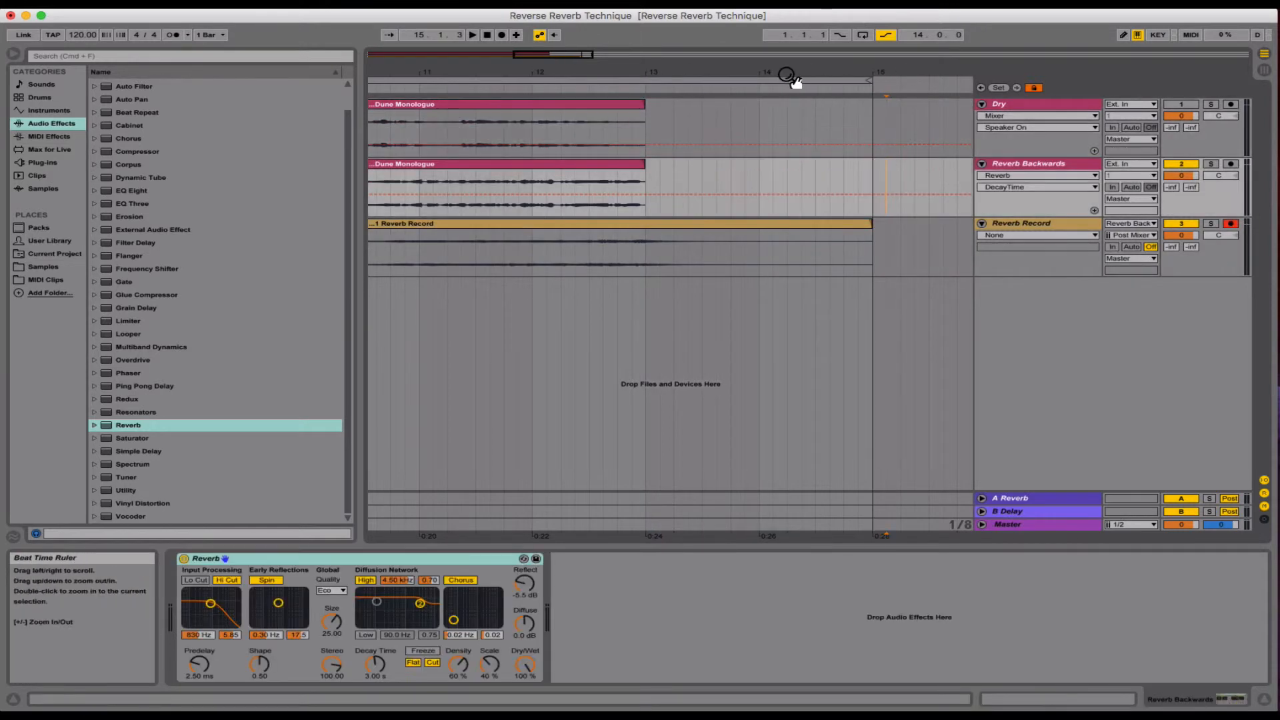
Select the recorded clip on Reverb Record and deactivate the Reverb Backwards track.
drag(787, 75, 784, 23)
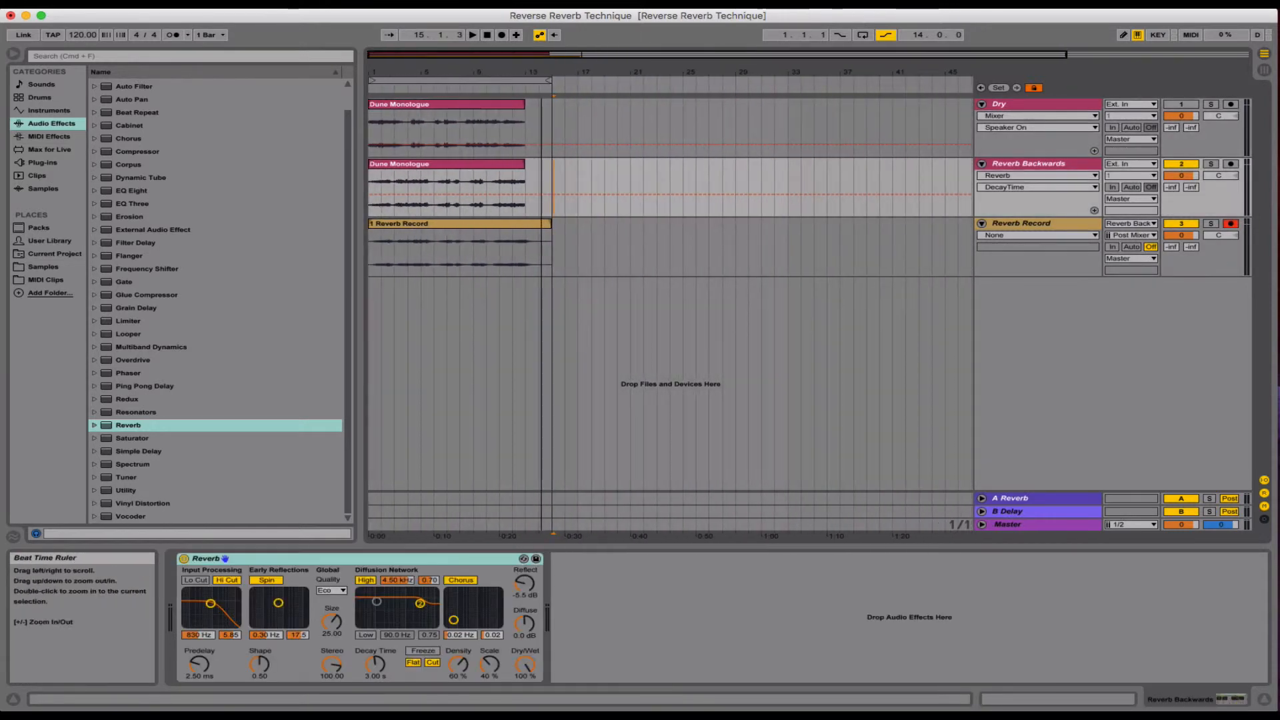
click(428, 224)
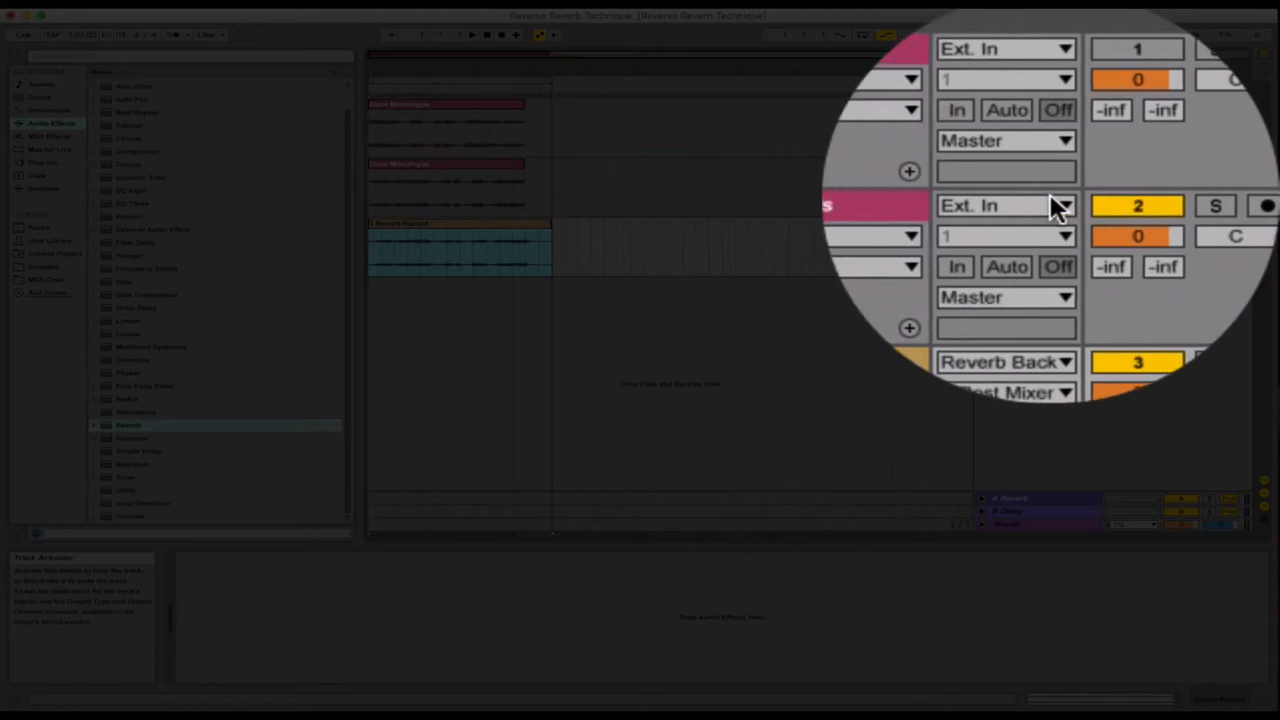
click(1050, 193)
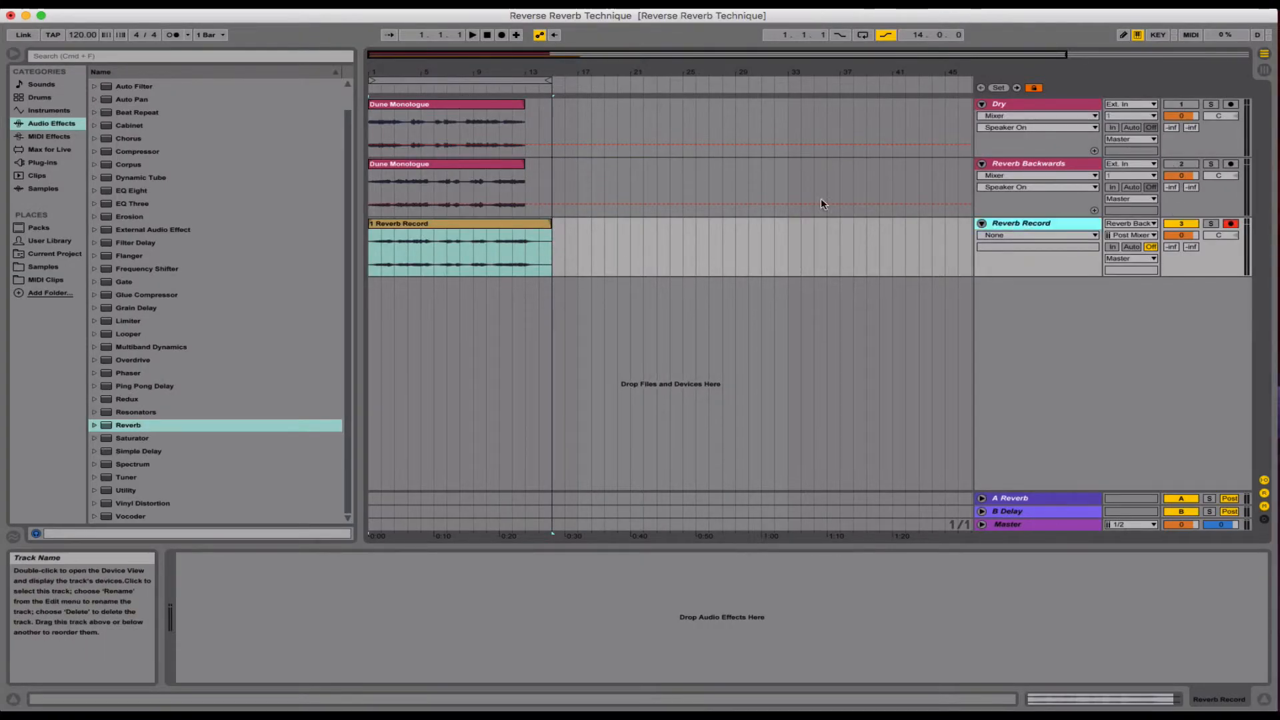
Open the recorded Reverb Record clip's sample settings and reverse the clip.
double_click(457, 230)
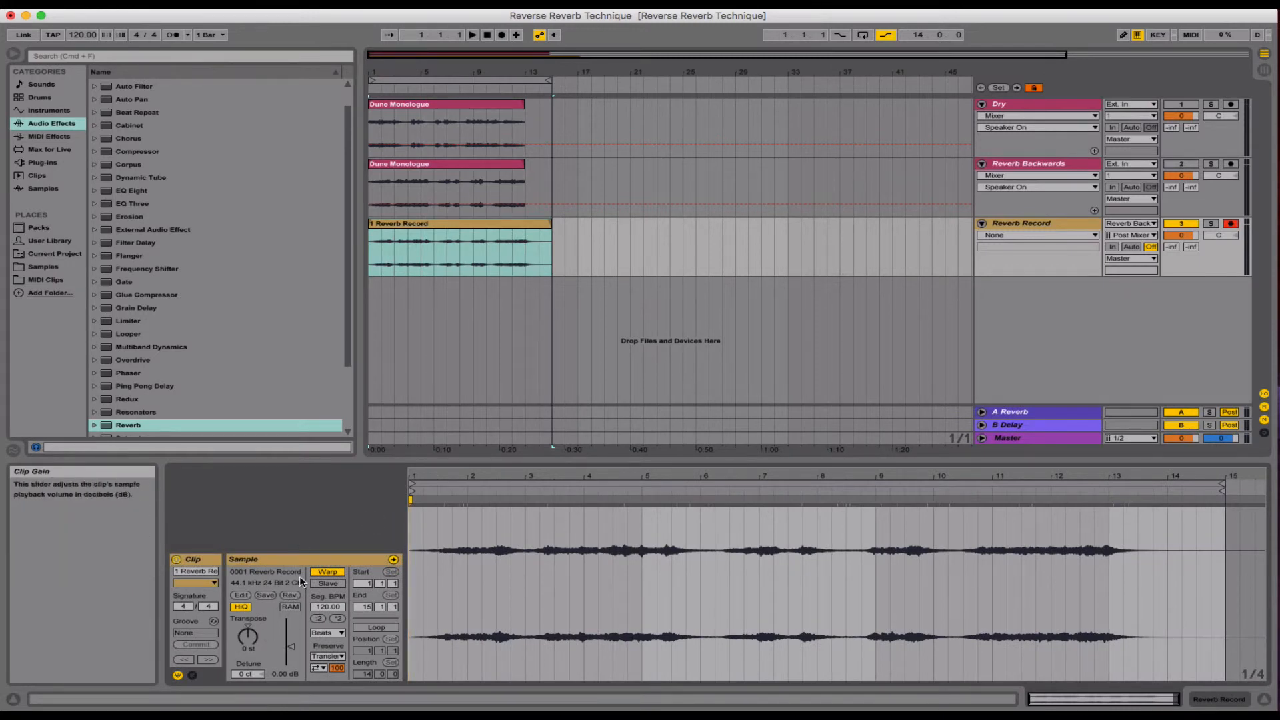
click(452, 229)
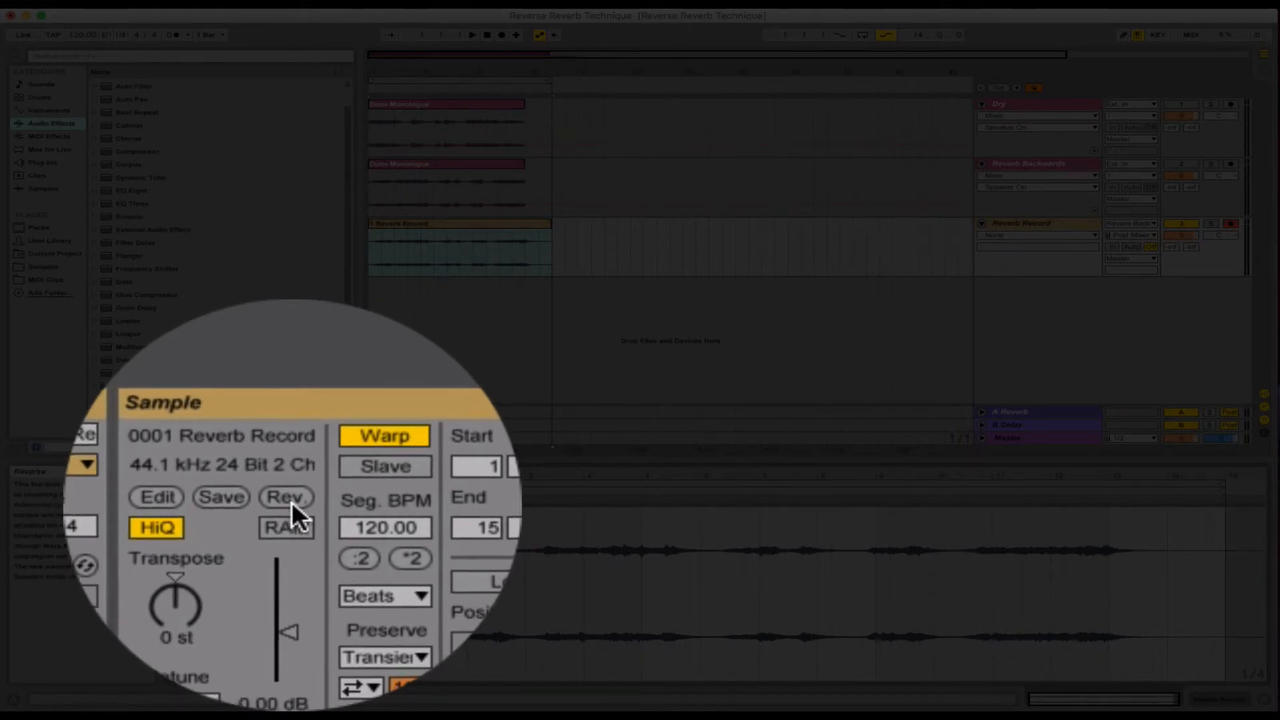
click(290, 502)
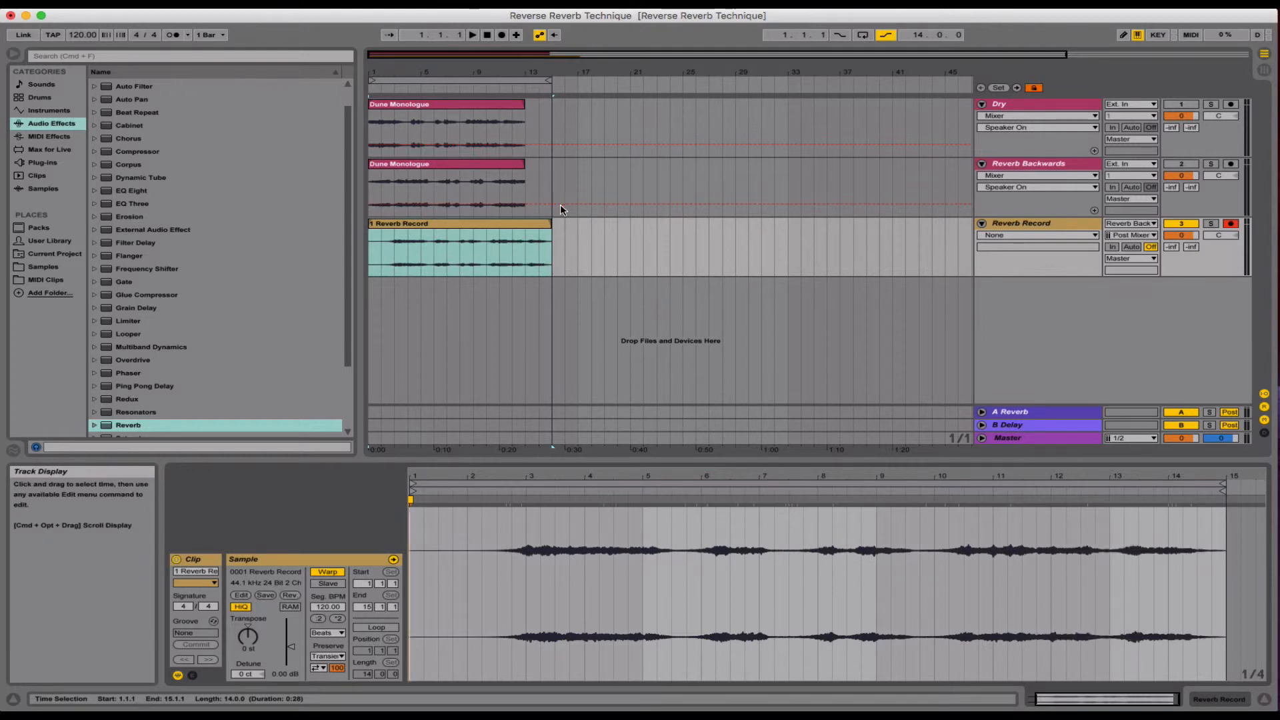
Fold the Reverb Backwards track so the Dry and Reverb Record tracks sit close together for comparison.
click(547, 177)
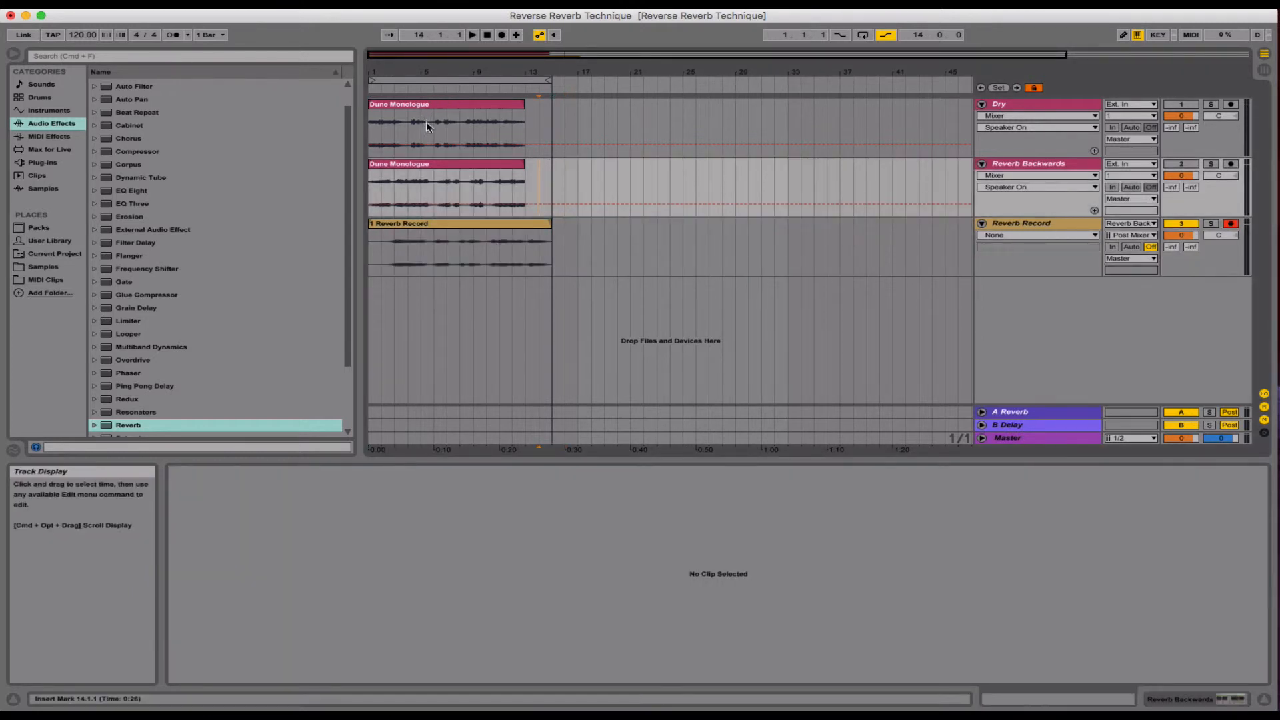
click(440, 109)
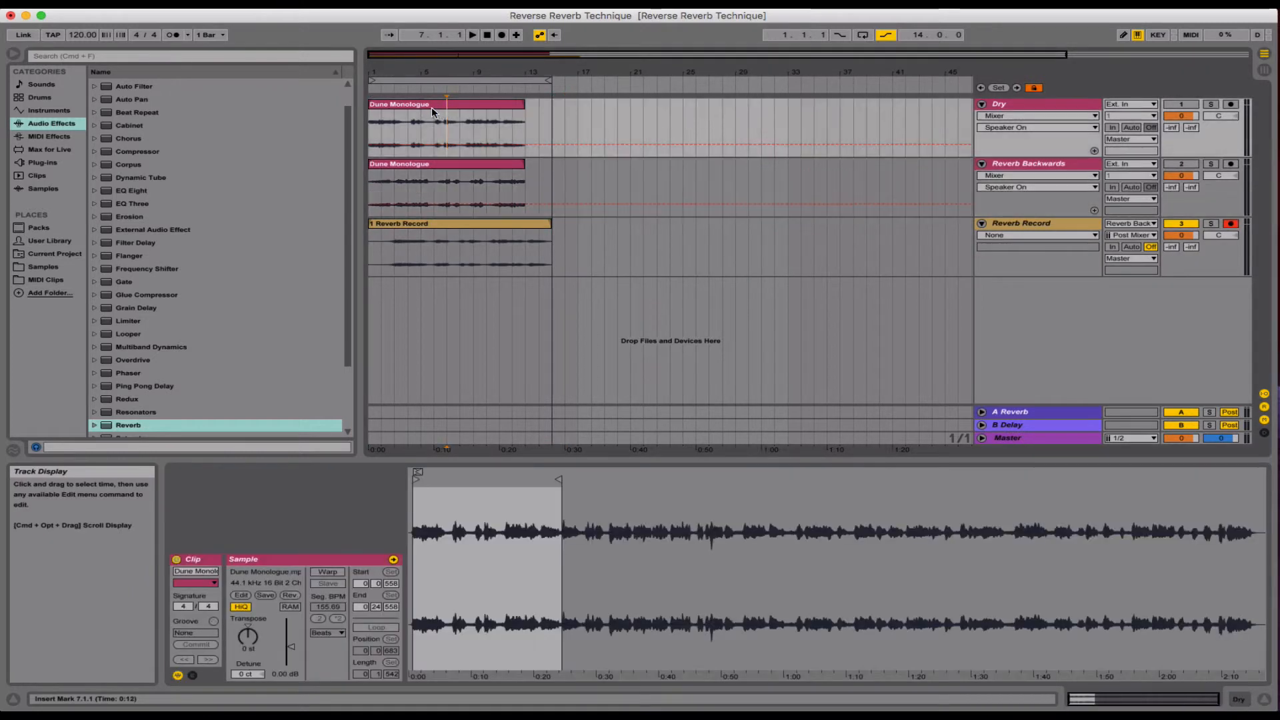
click(1035, 220)
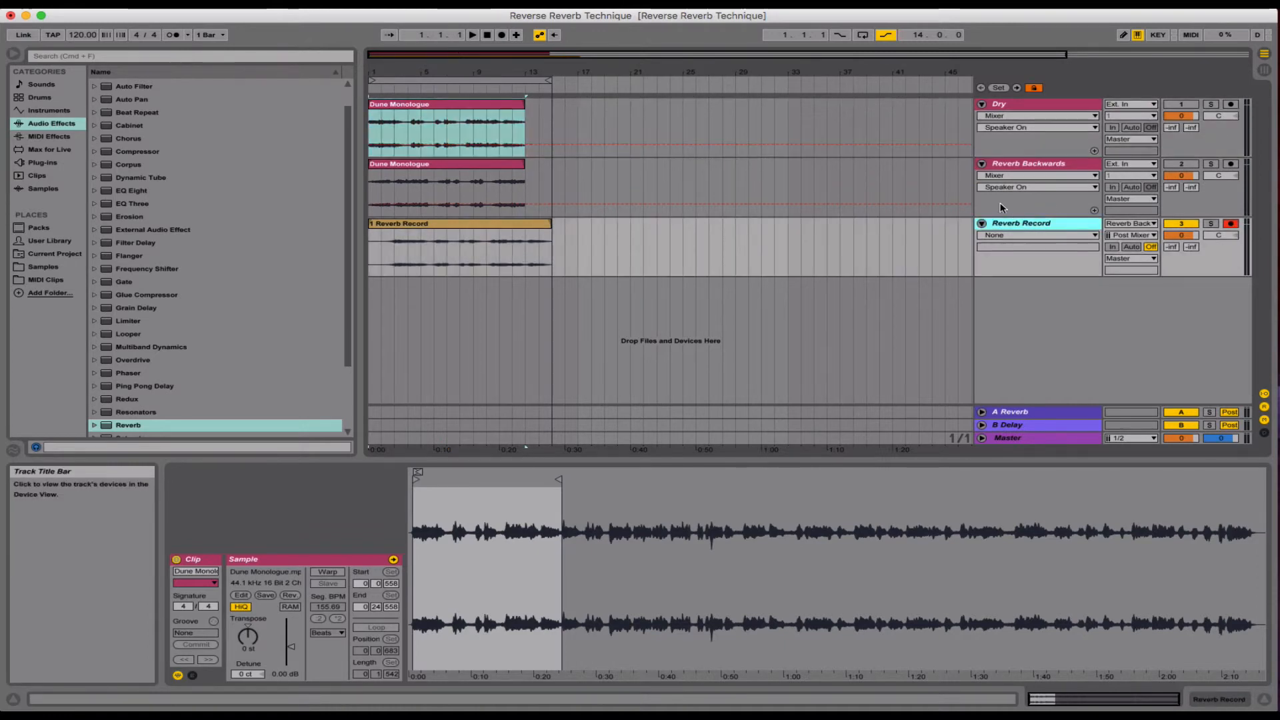
click(982, 164)
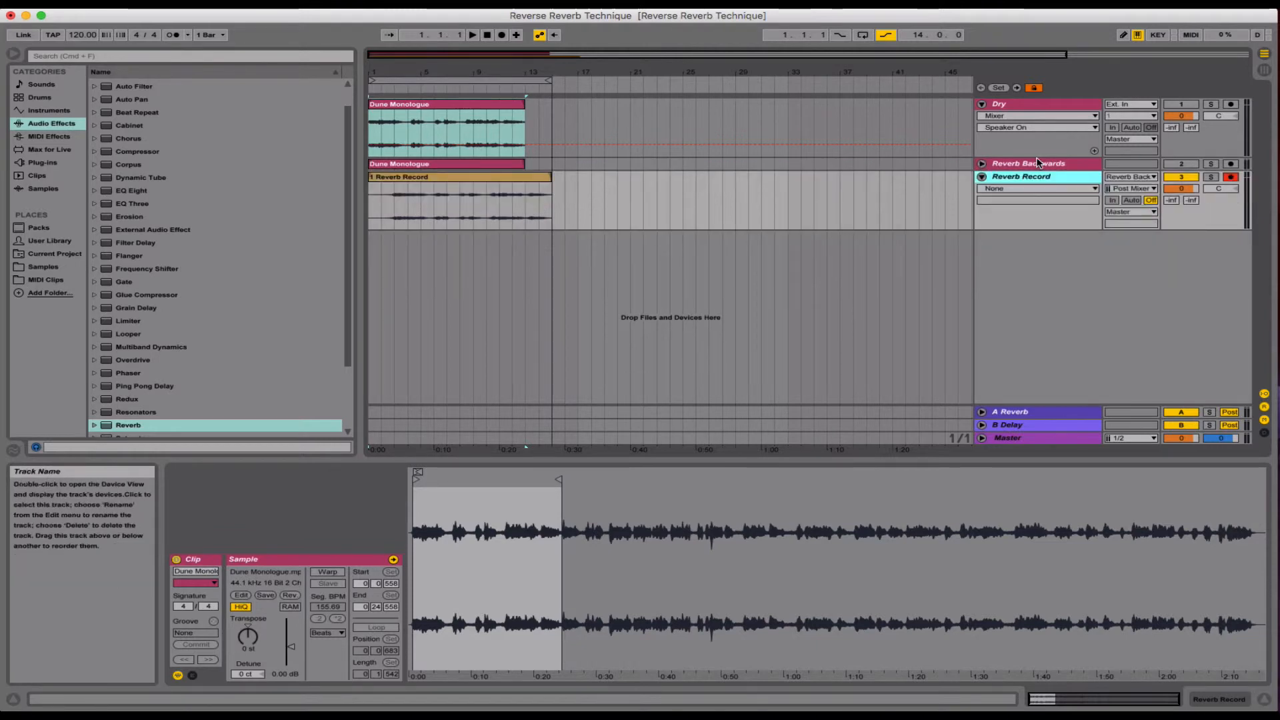
click(992, 168)
Reactivate the Dry track so it plays together with the reversed Reverb Record clip.
click(553, 124)
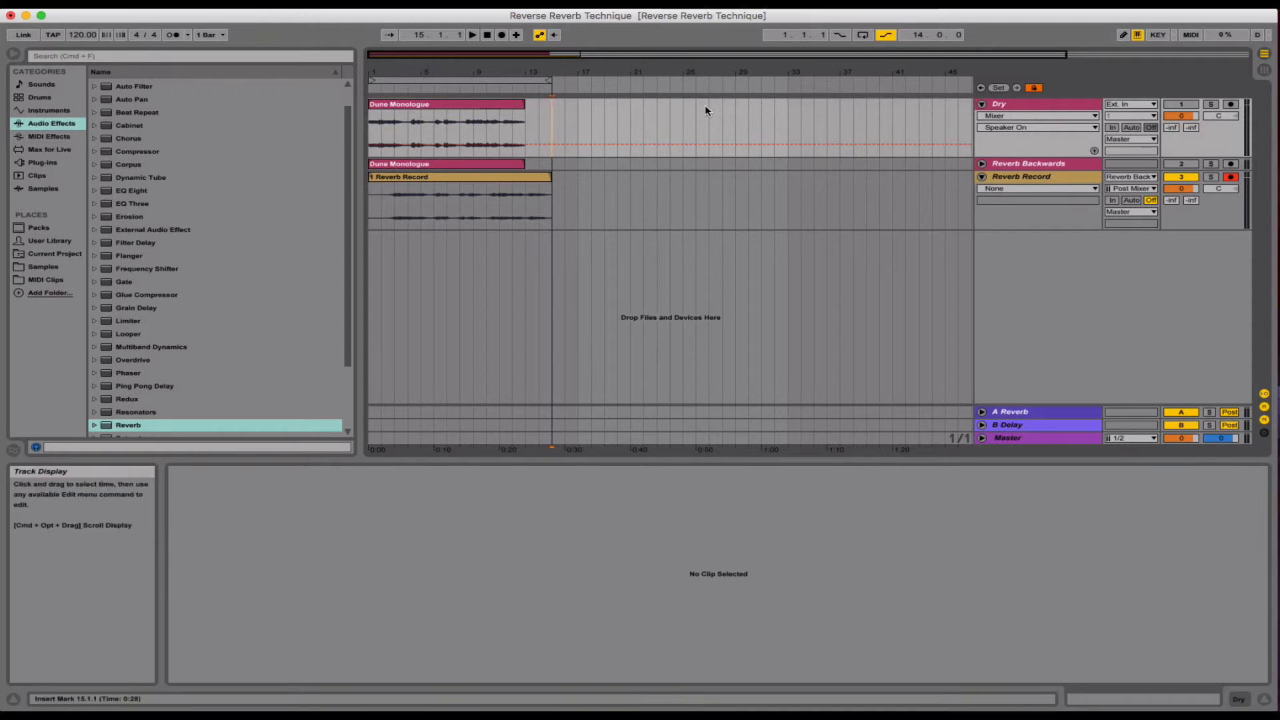
click(451, 112)
click(500, 178)
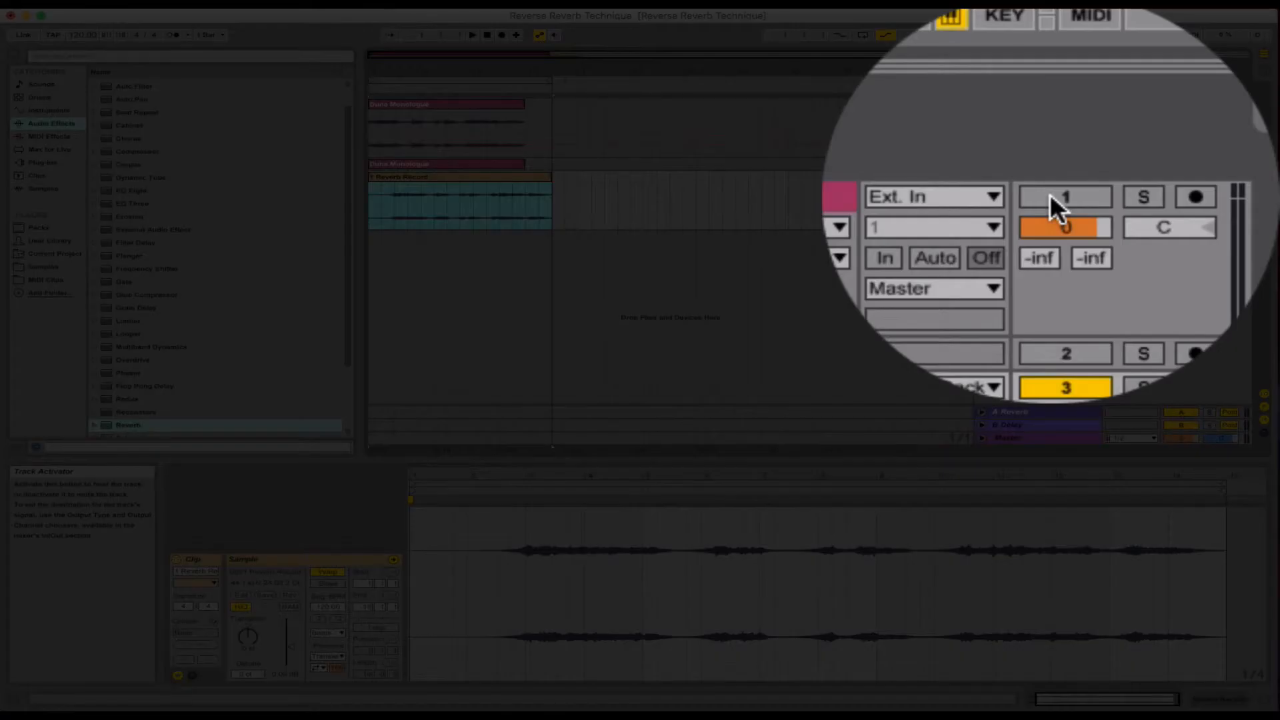
click(1179, 105)
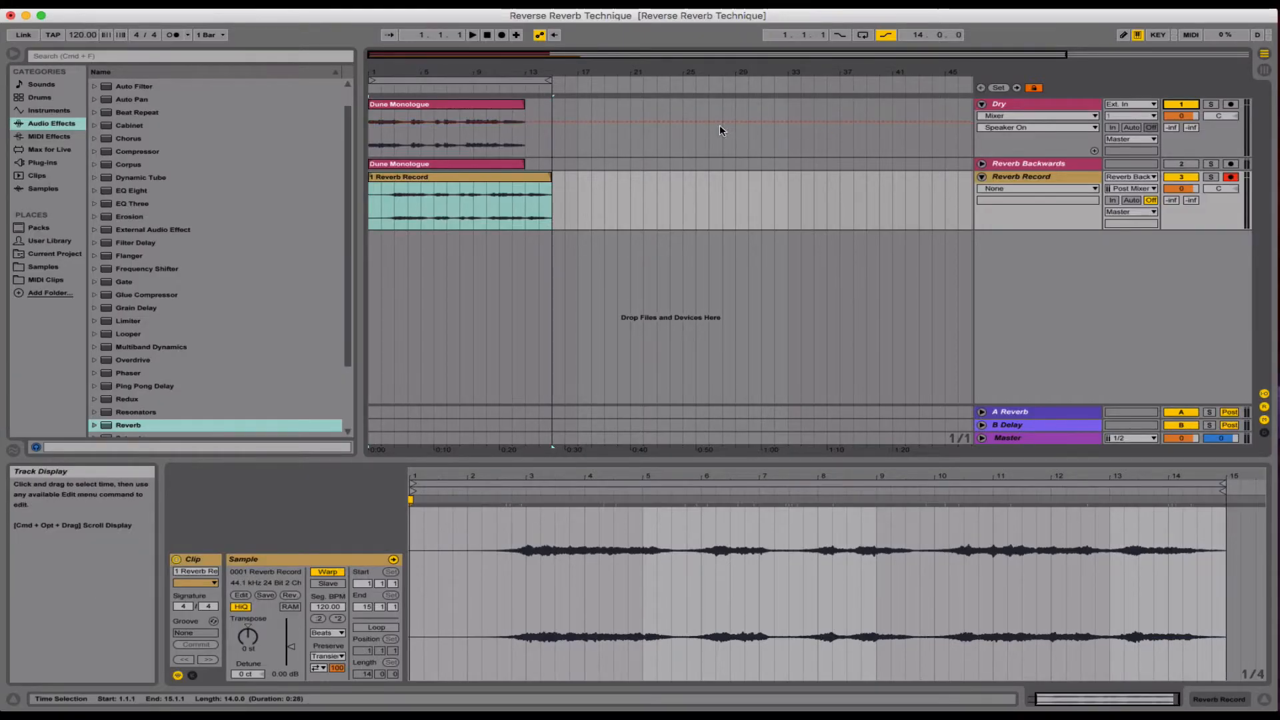
Move the Dry track's Dune Monologue clip two bars later so its end aligns with the Reverb Record clip's end at bar 15.
click(695, 127)
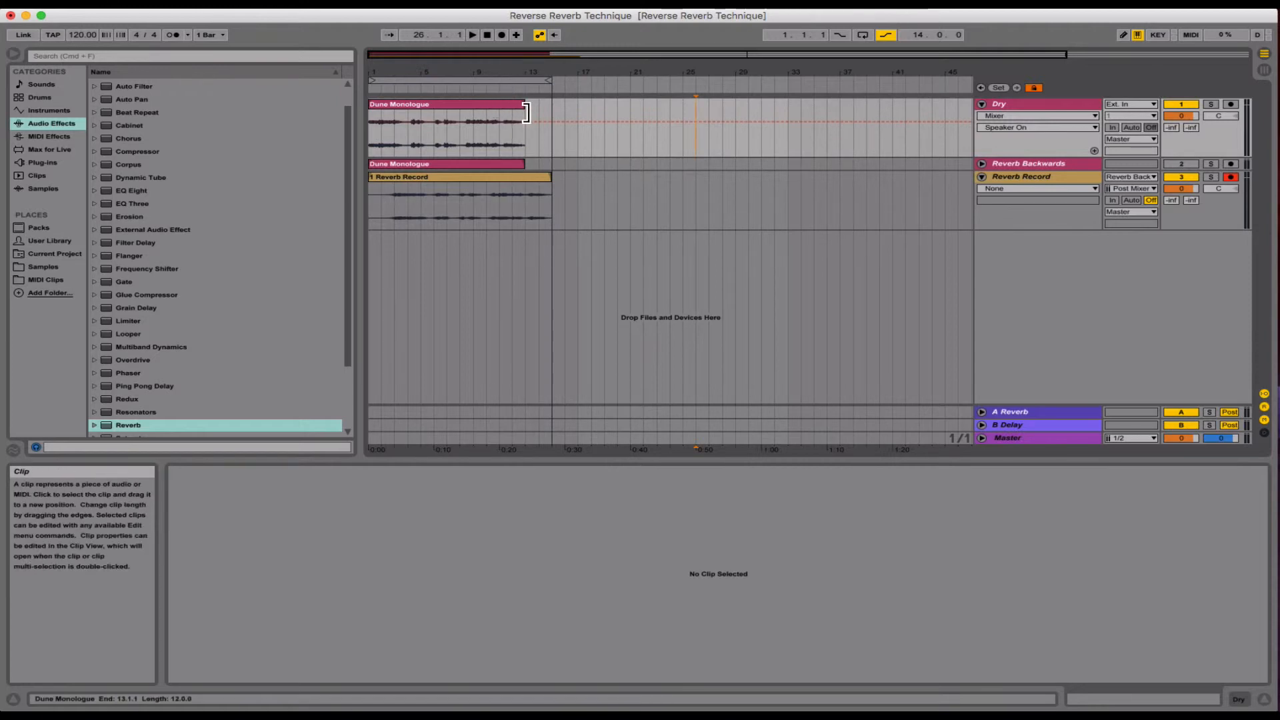
drag(530, 72, 532, 116)
click(535, 134)
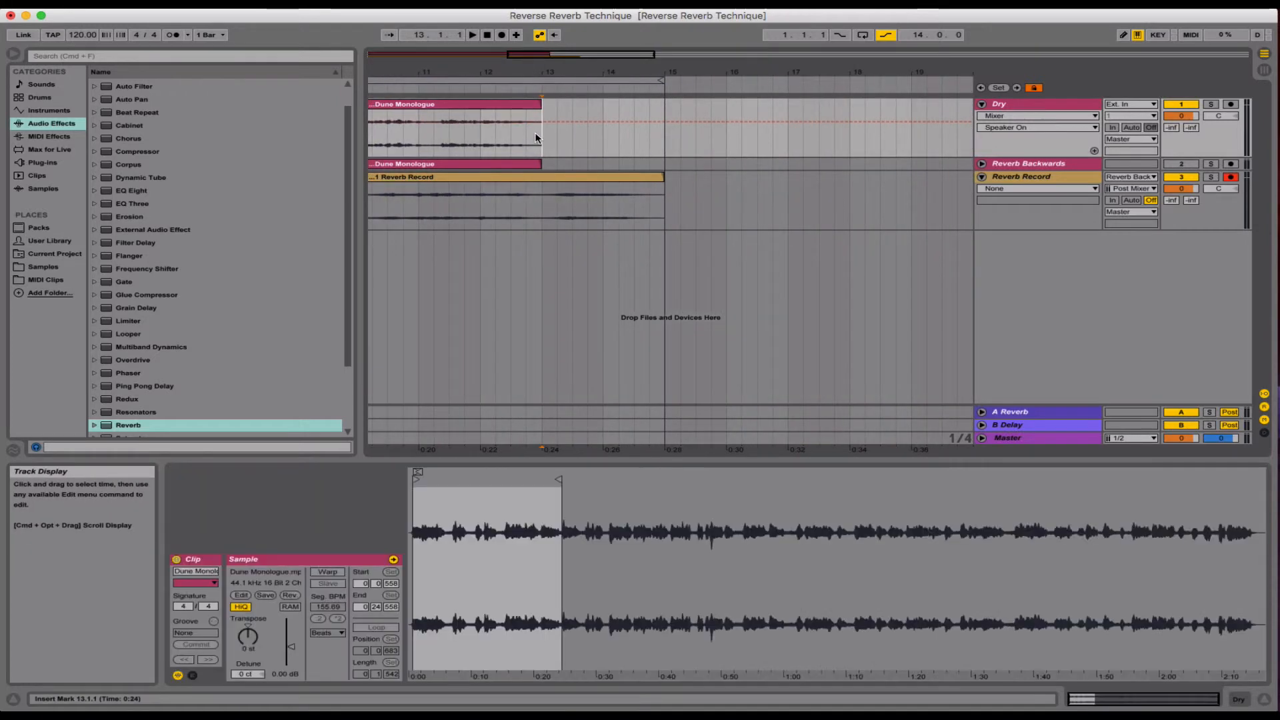
click(665, 204)
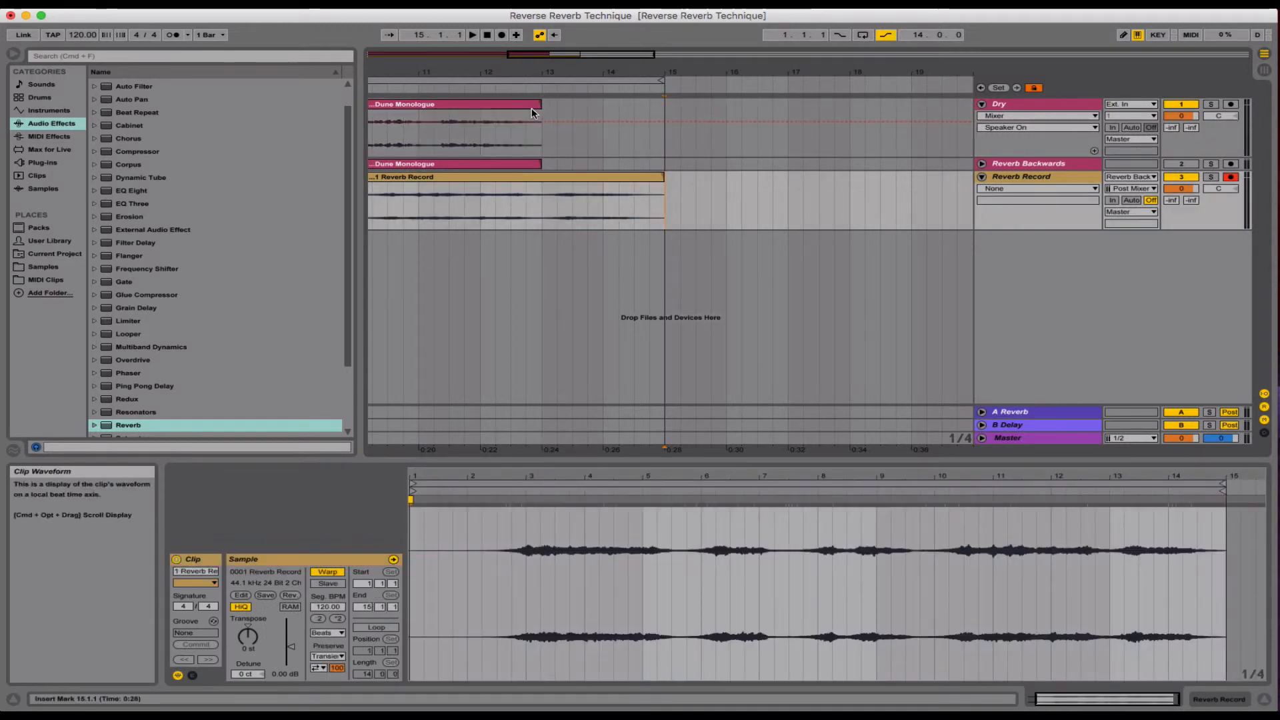
drag(526, 108, 586, 56)
Play the Dry and Reverb Record tracks together from just before the Dry clip's start, raise the system volume, and stop playback.
click(386, 144)
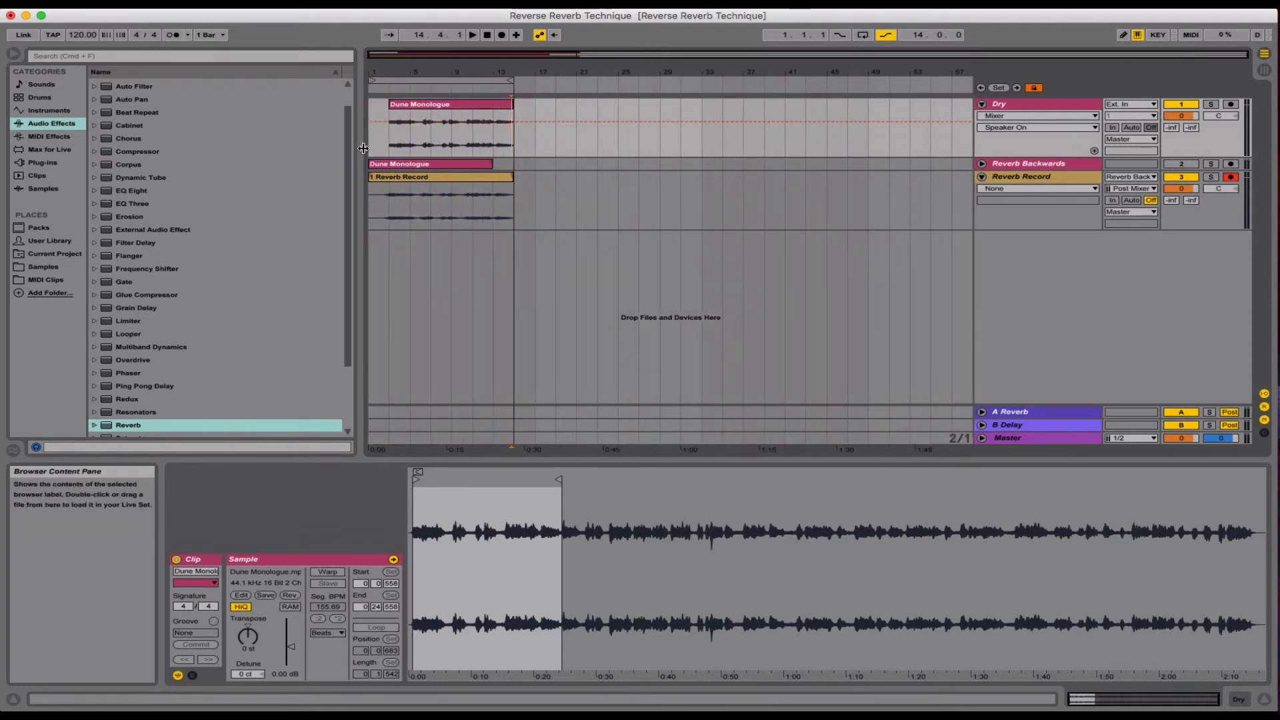
drag(392, 72, 442, 136)
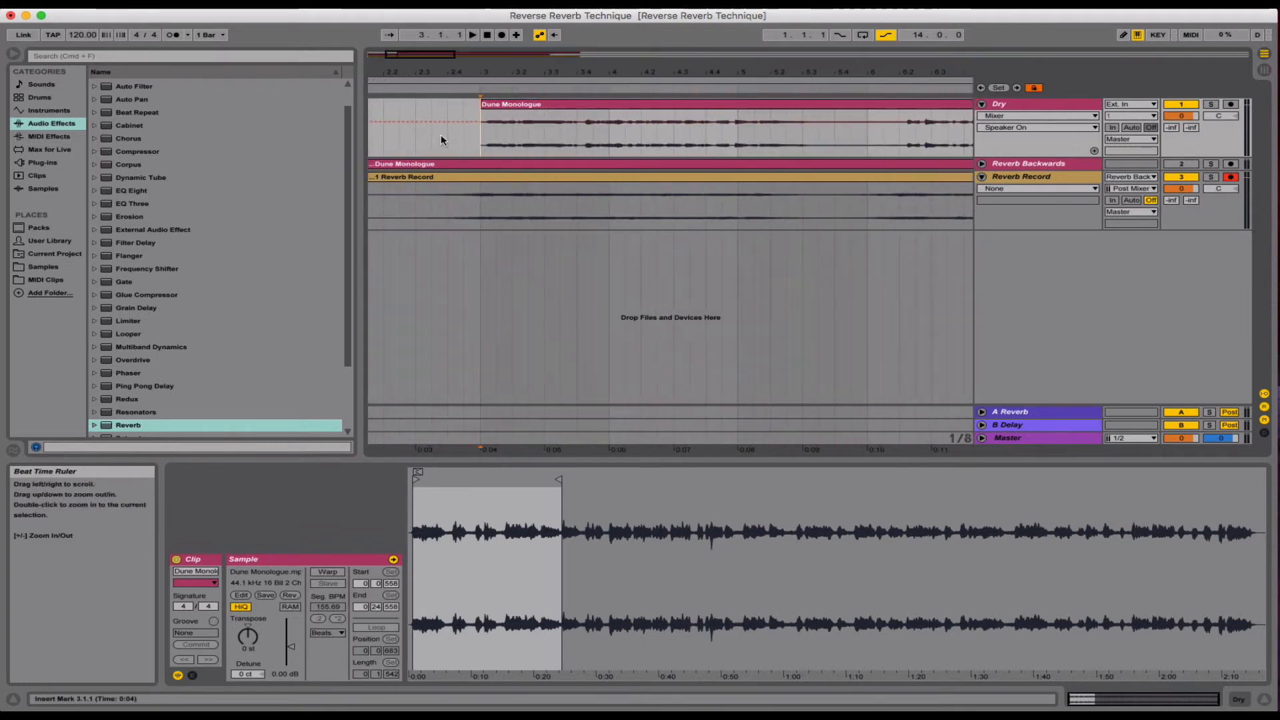
click(403, 140)
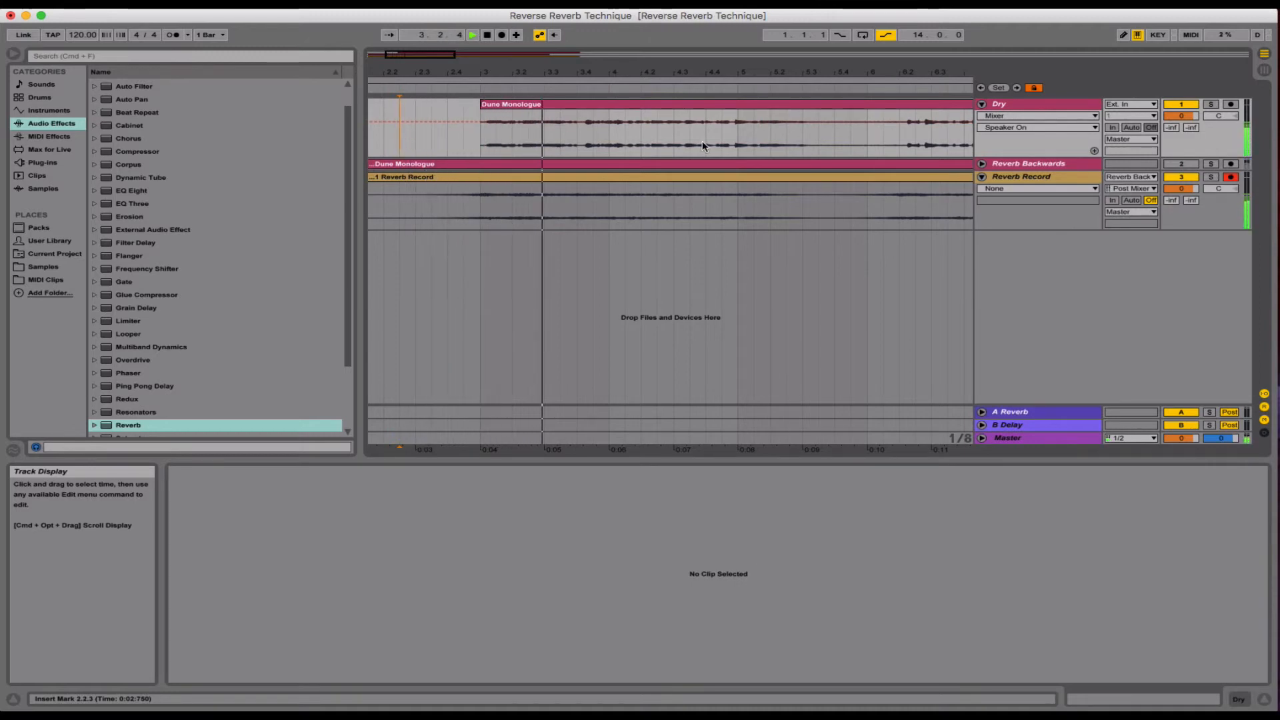
key(XF86AudioRaiseVolume)
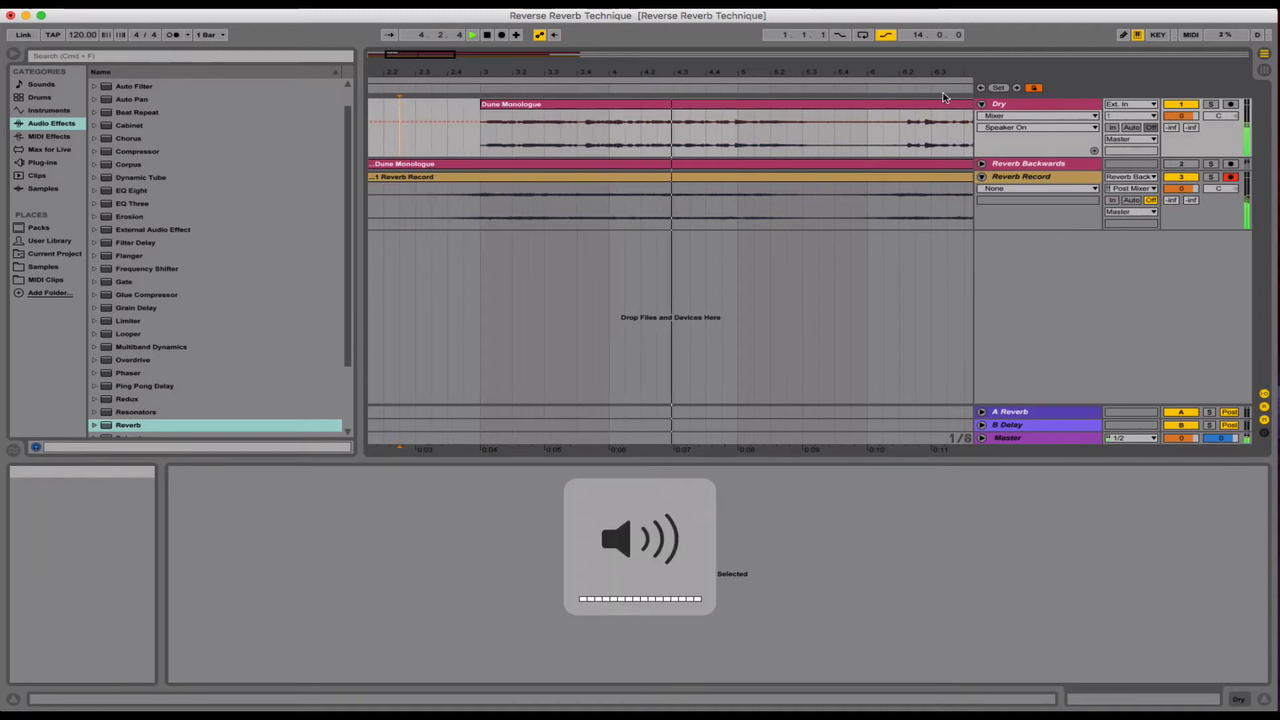
drag(739, 74, 738, 33)
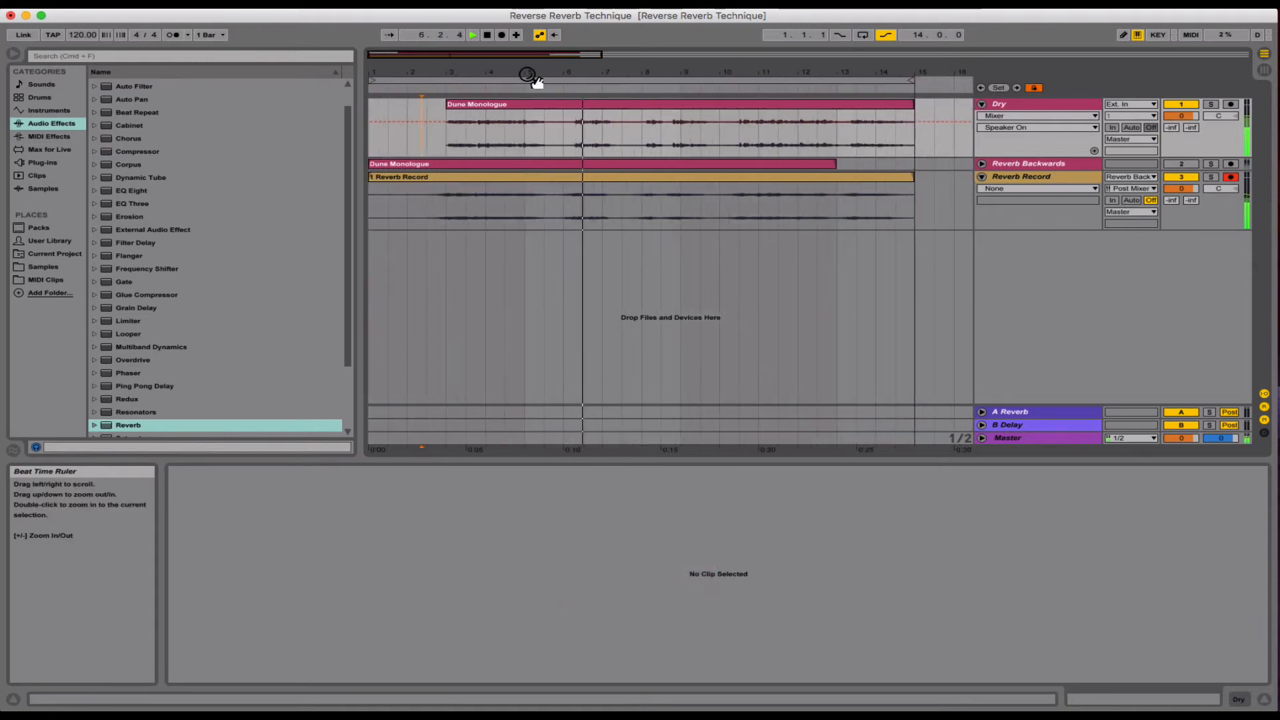
key(space)
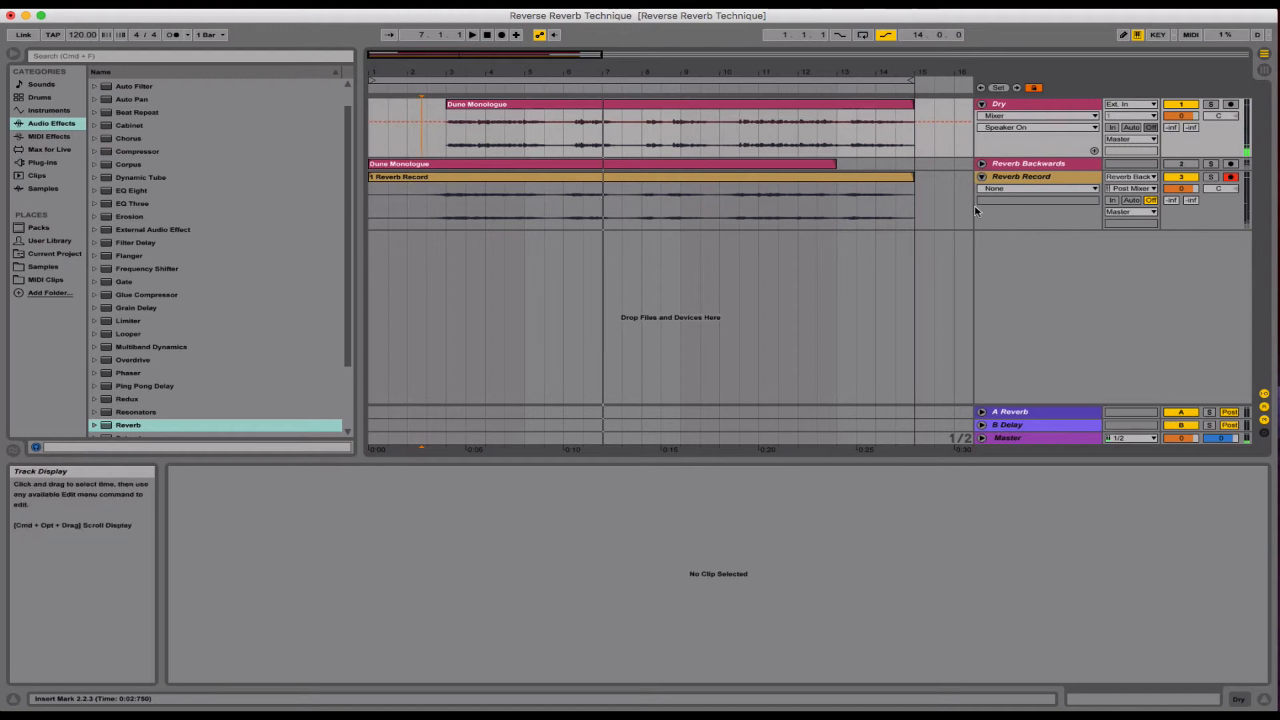
Lower the Reverb Record track's volume to -9 dB so the reverb sits beneath the Dry track.
click(1038, 178)
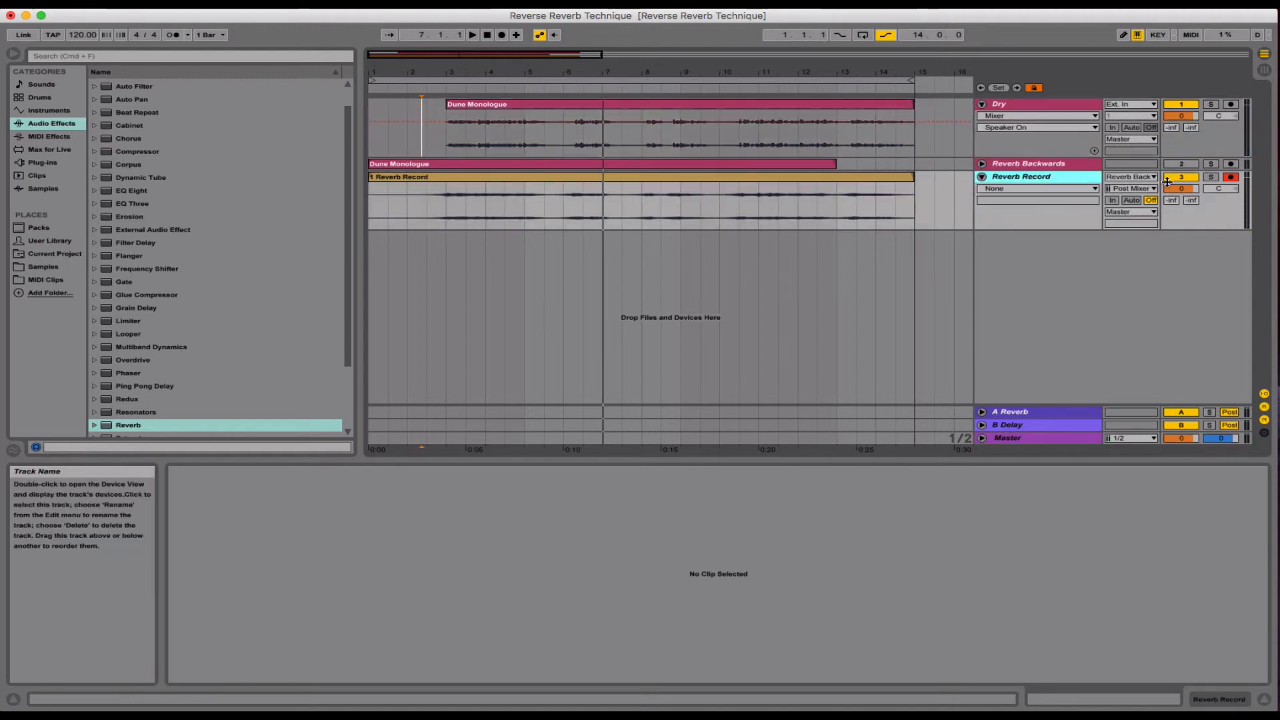
click(1022, 146)
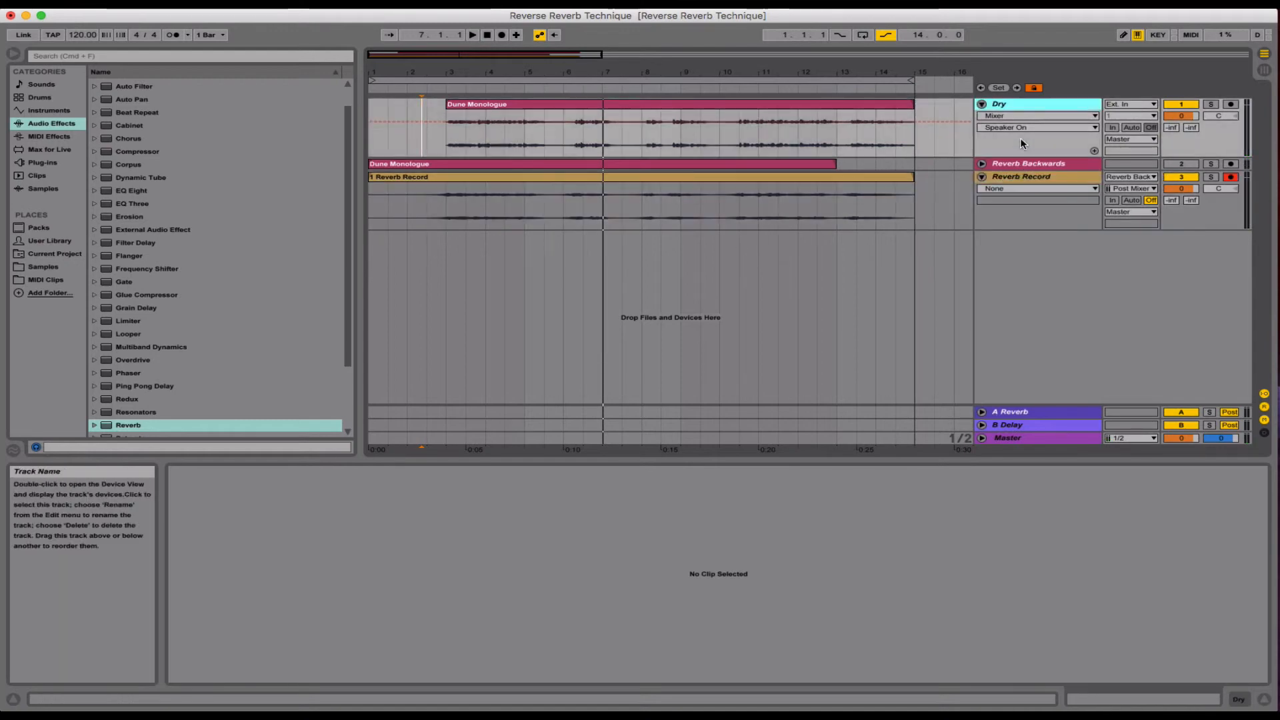
click(1035, 176)
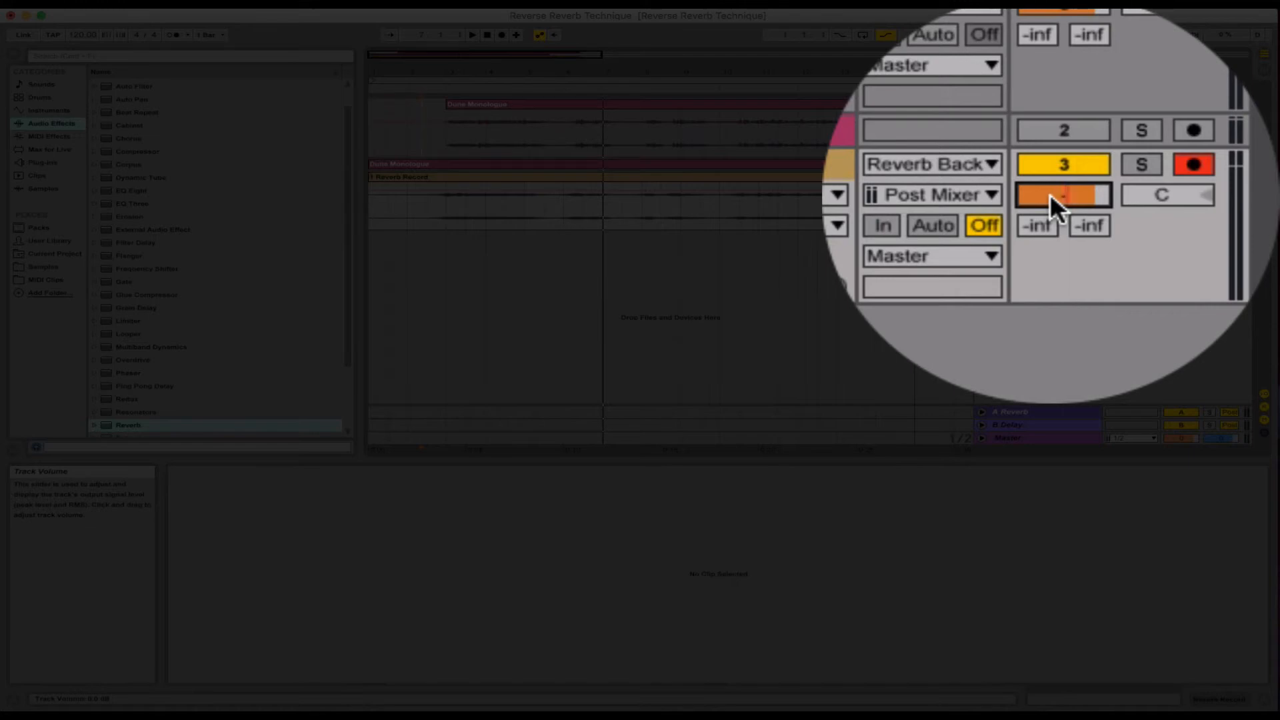
click(1050, 193)
text(-9)
key(Return)
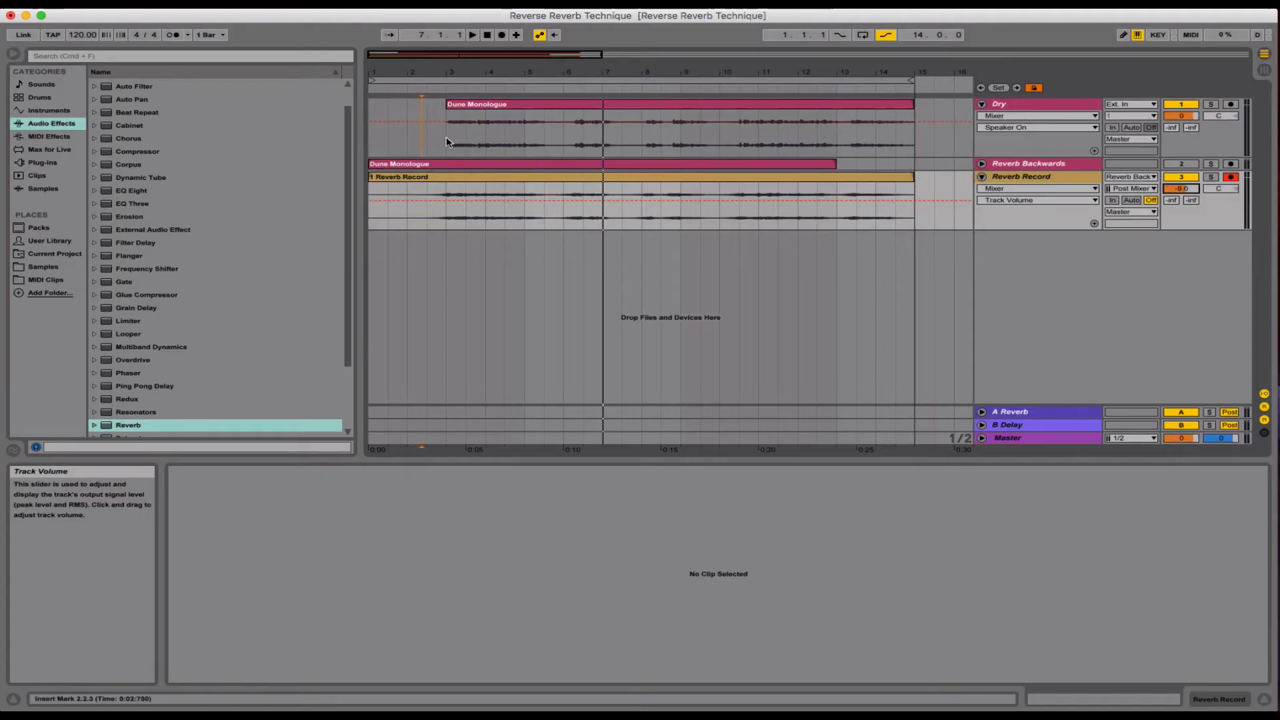
Play the Dry and Reverb Record tracks together from just before the Dry clip's start until near bar 15, and stop playback.
click(427, 140)
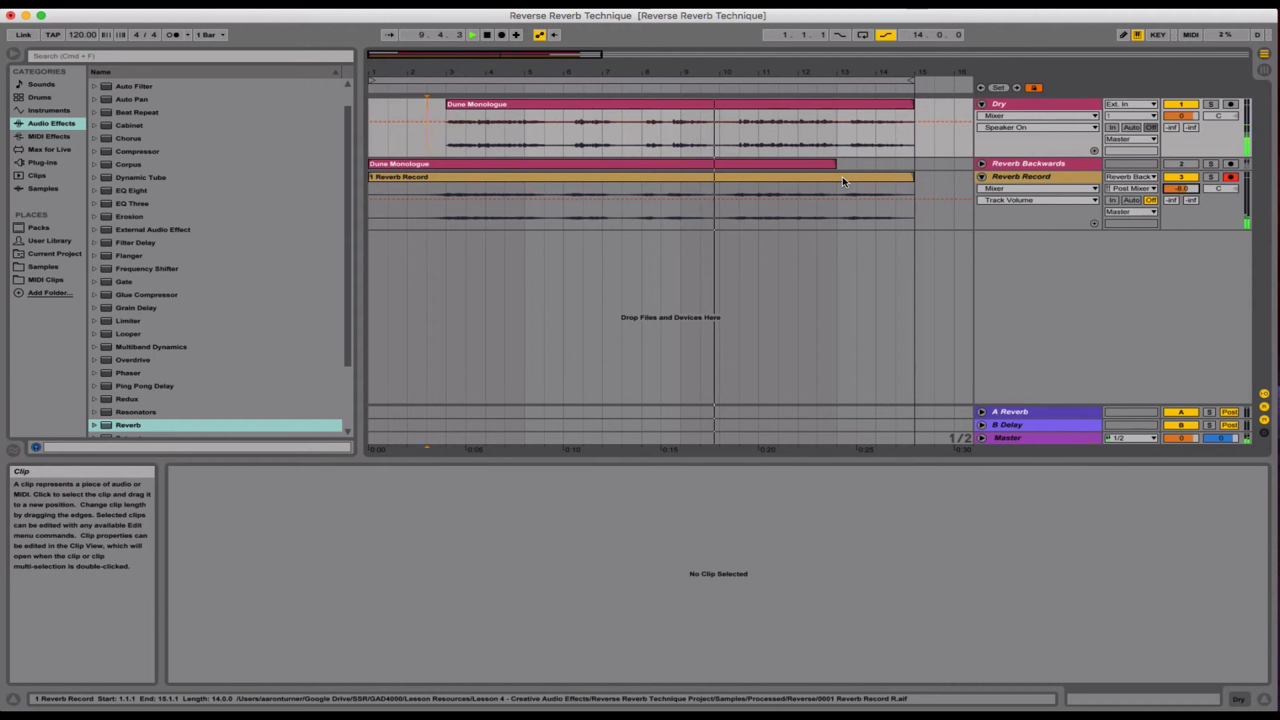
drag(687, 74, 687, 70)
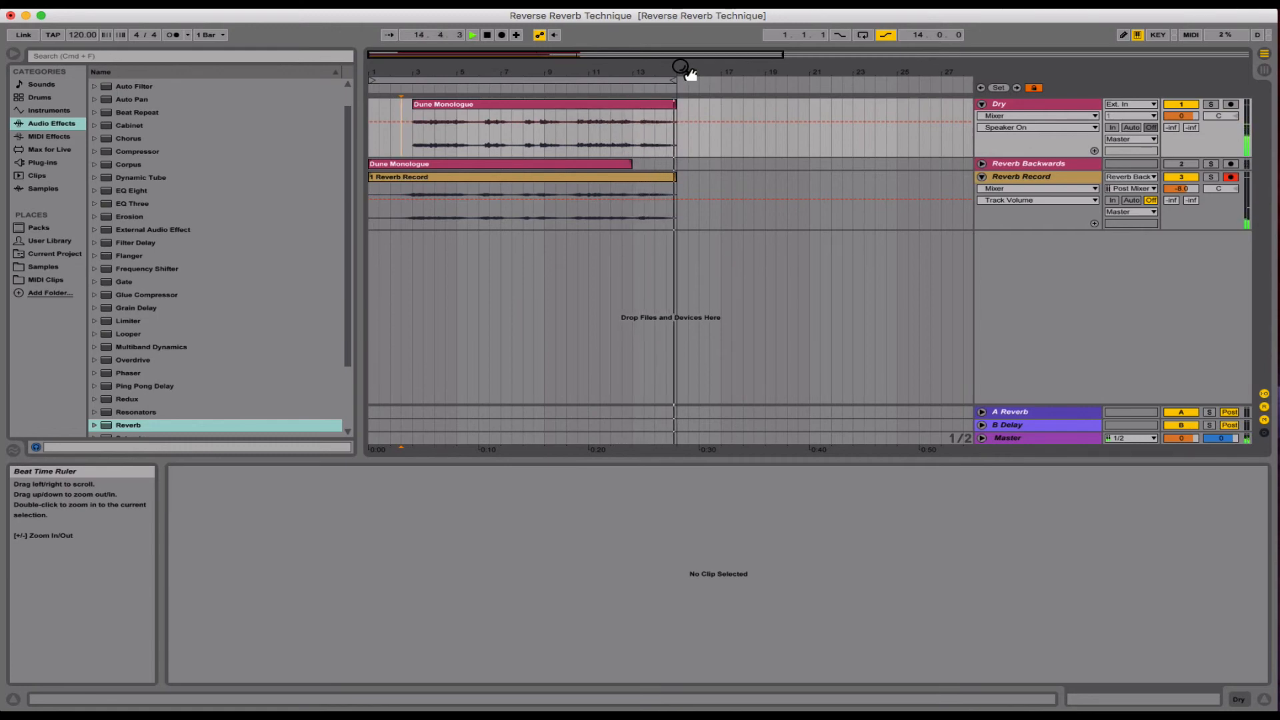
click(669, 137)
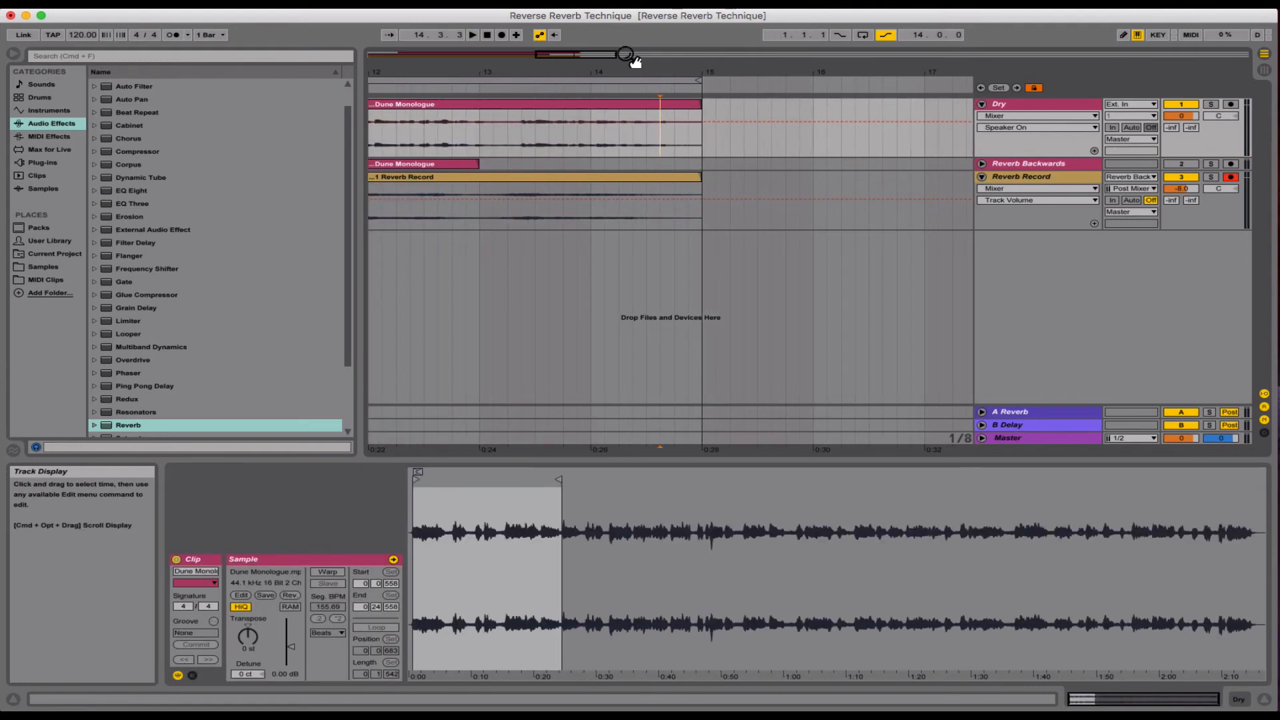
drag(630, 76, 602, 76)
drag(466, 78, 421, 76)
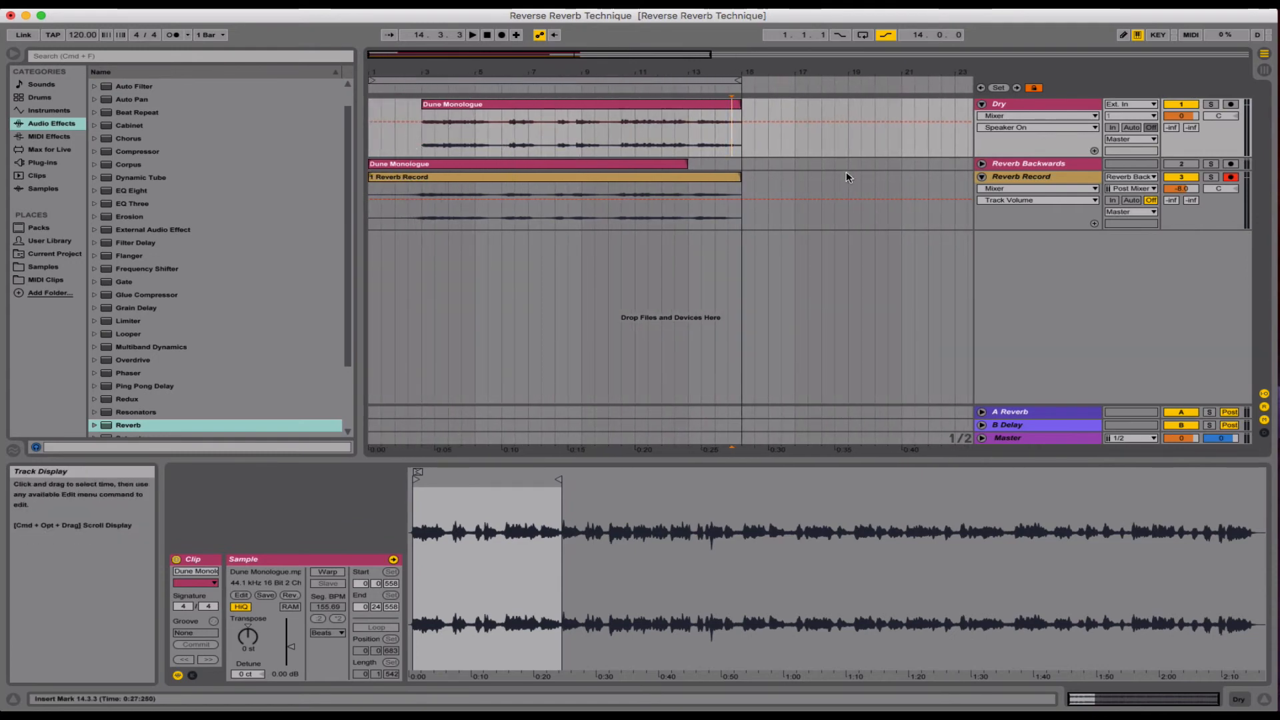
Delete the Reverb Backwards track, keeping only the Dry and Reverb Record tracks.
click(1039, 164)
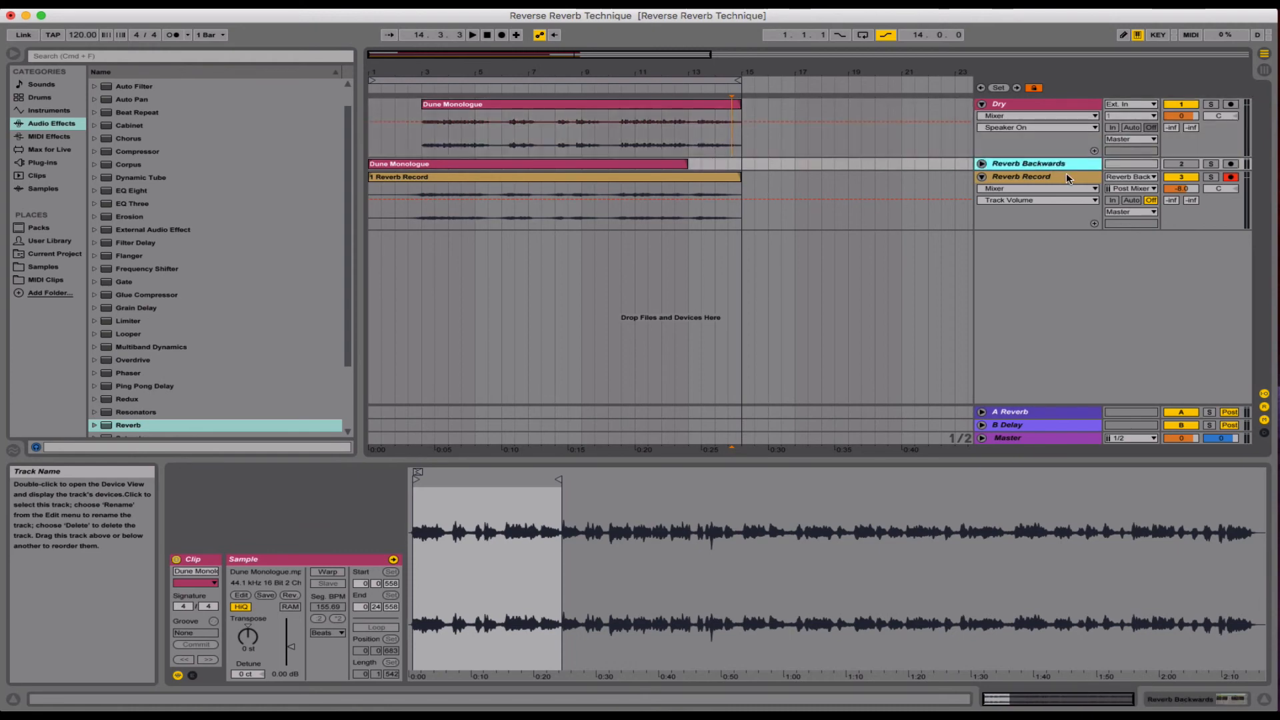
key(Delete)
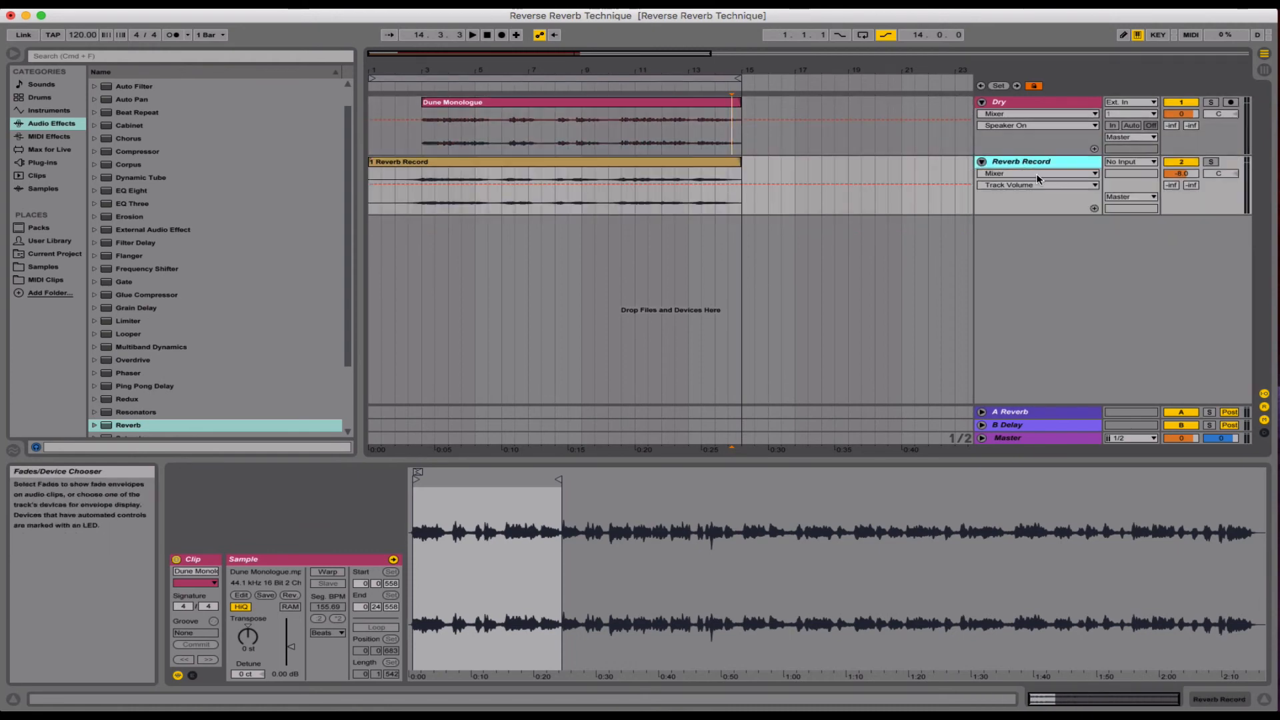
click(469, 138)
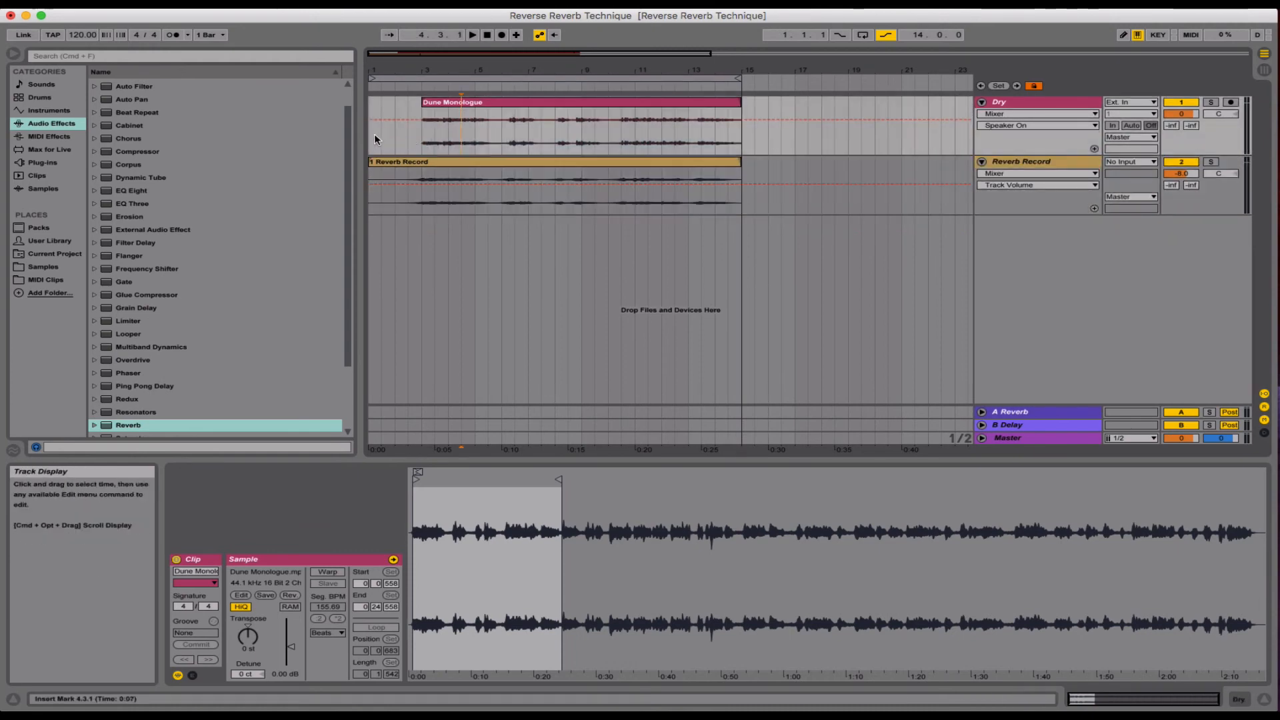
Move the Dry track's Dune Monologue clip slightly earlier, off the grid, to start at about 2.4.3.
mouse_move(372, 135)
mouse_down()
mouse_move(479, 162)
mouse_move(770, 185)
mouse_move(739, 190)
mouse_up()
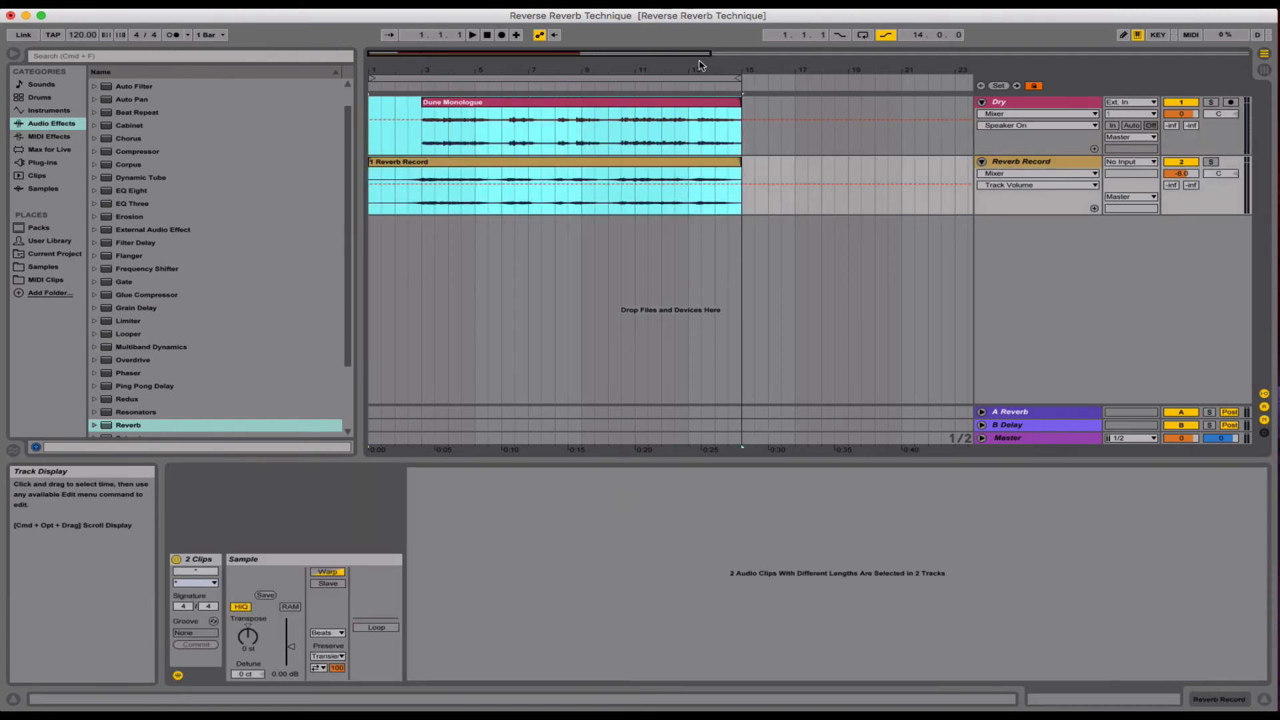
drag(703, 70, 704, 77)
click(737, 134)
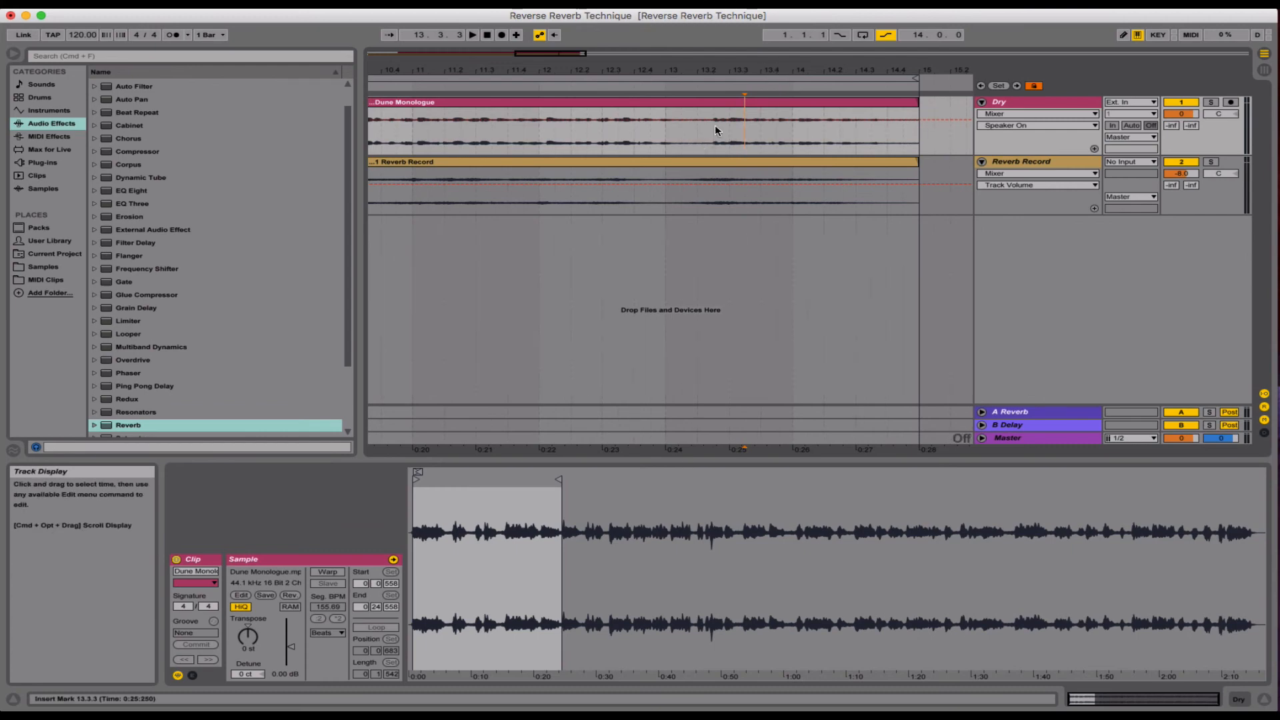
drag(733, 72, 687, 115)
click(717, 102)
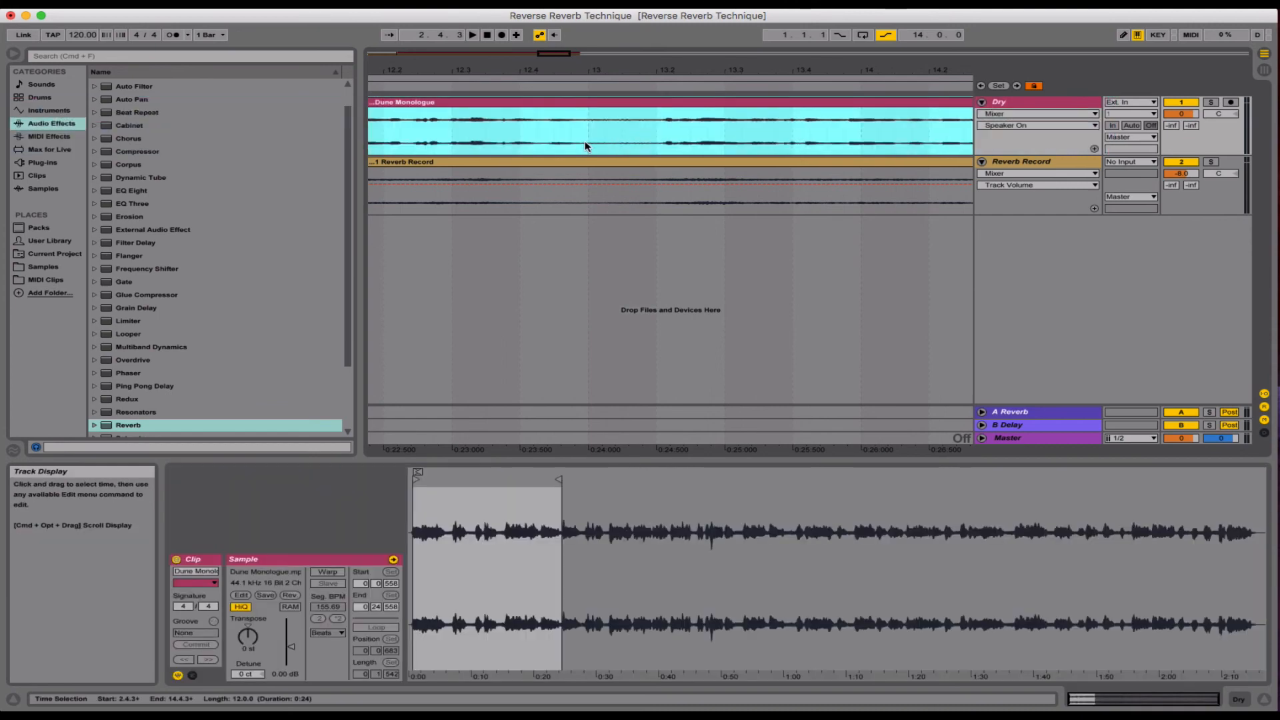
Play the shifted Dry clip against the Reverb Record clip from about bar 13, stop playback, and undo the shift.
click(577, 140)
key(space)
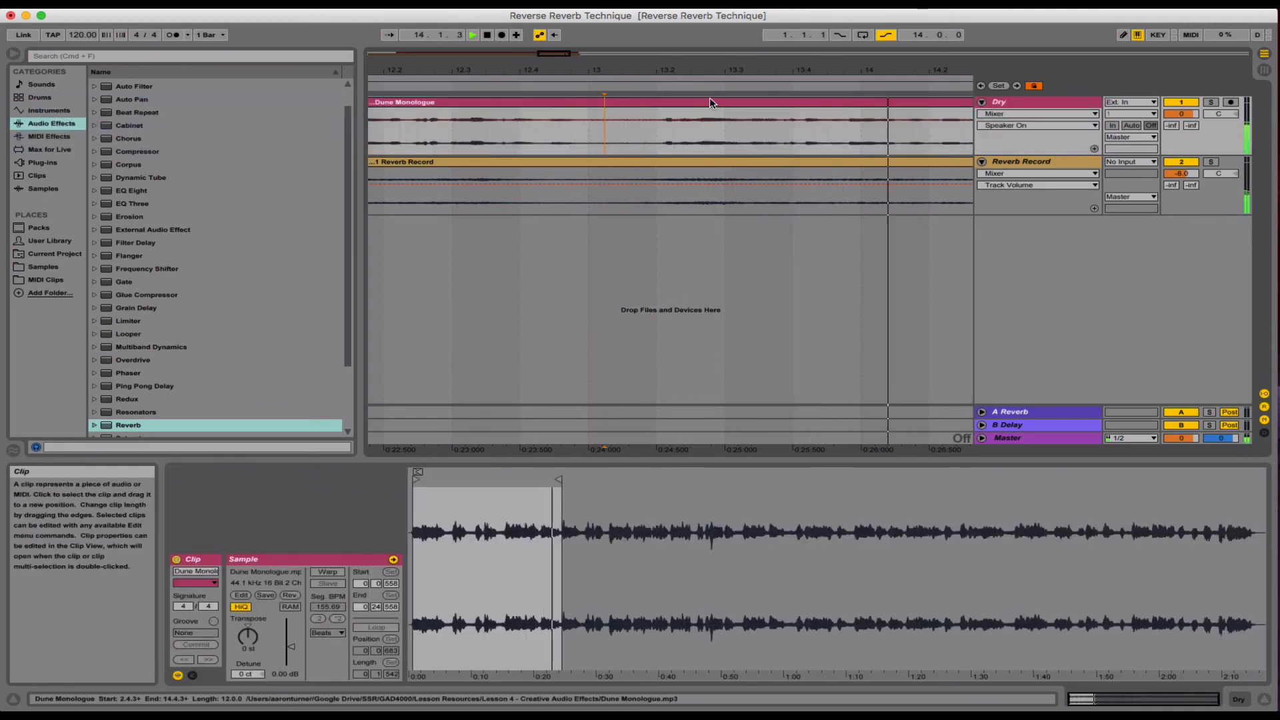
drag(694, 75, 694, 60)
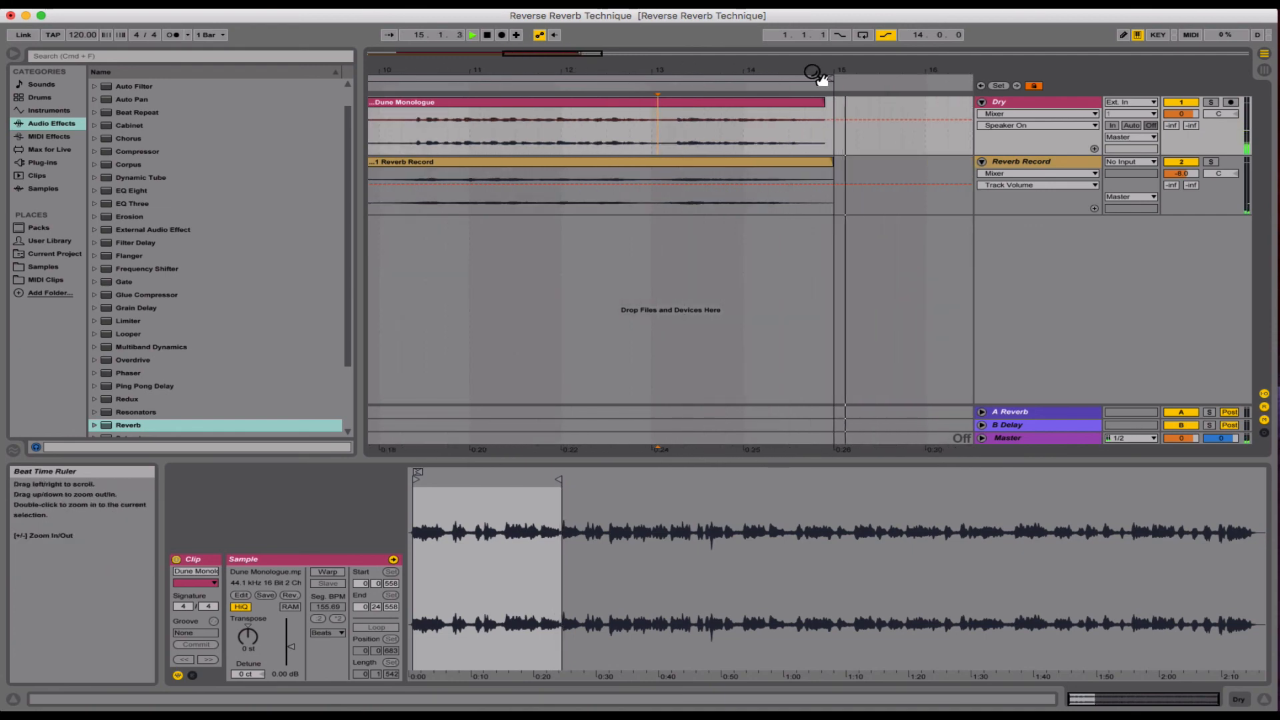
key(space)
key(super+z)
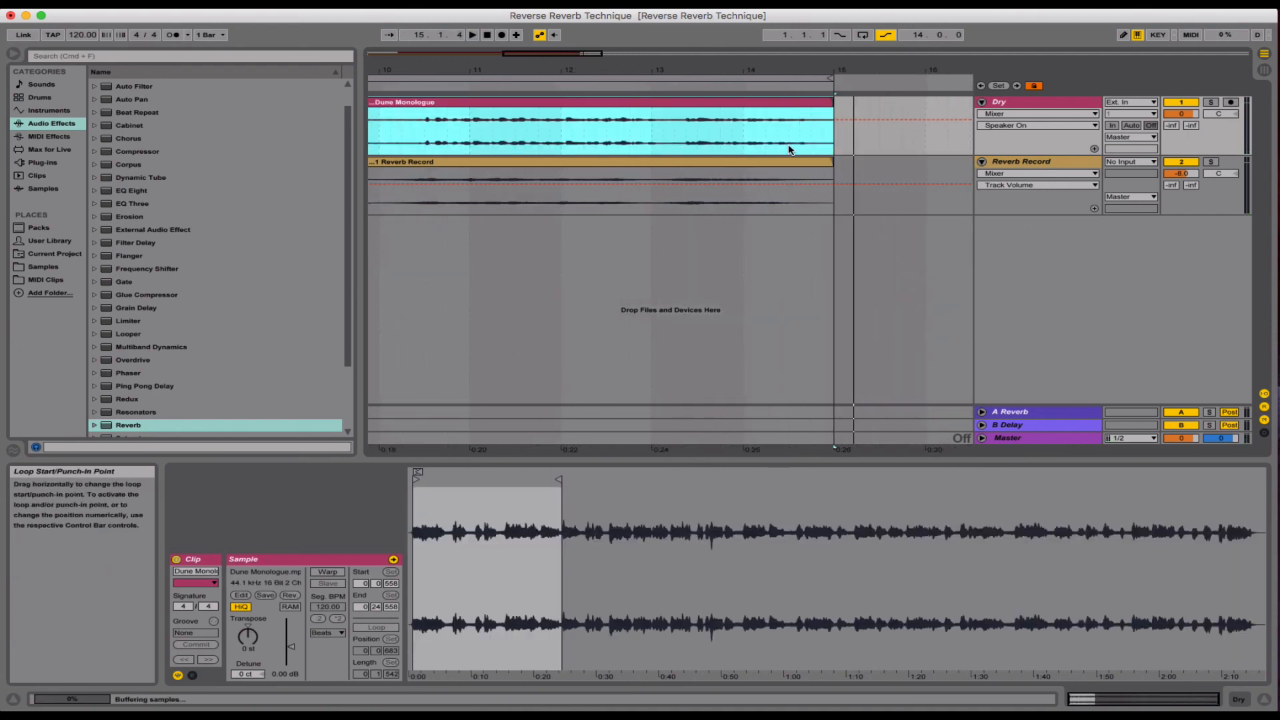
click(731, 148)
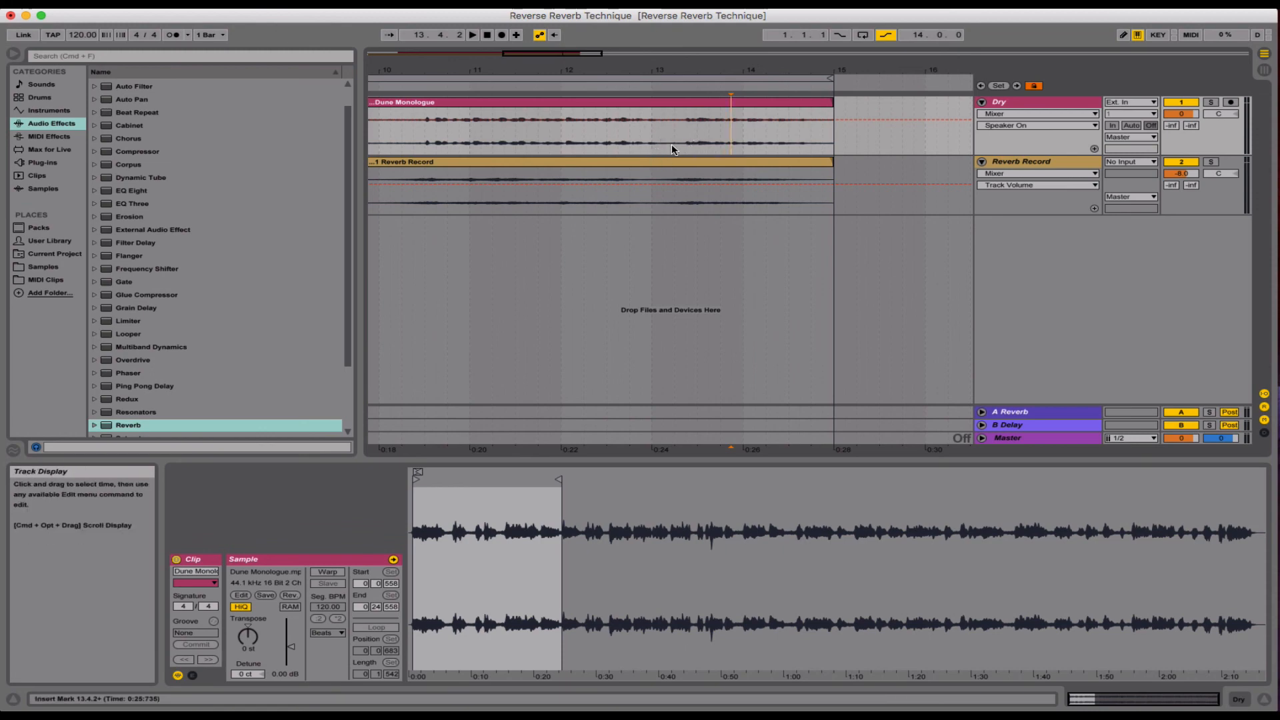
drag(614, 74, 608, 49)
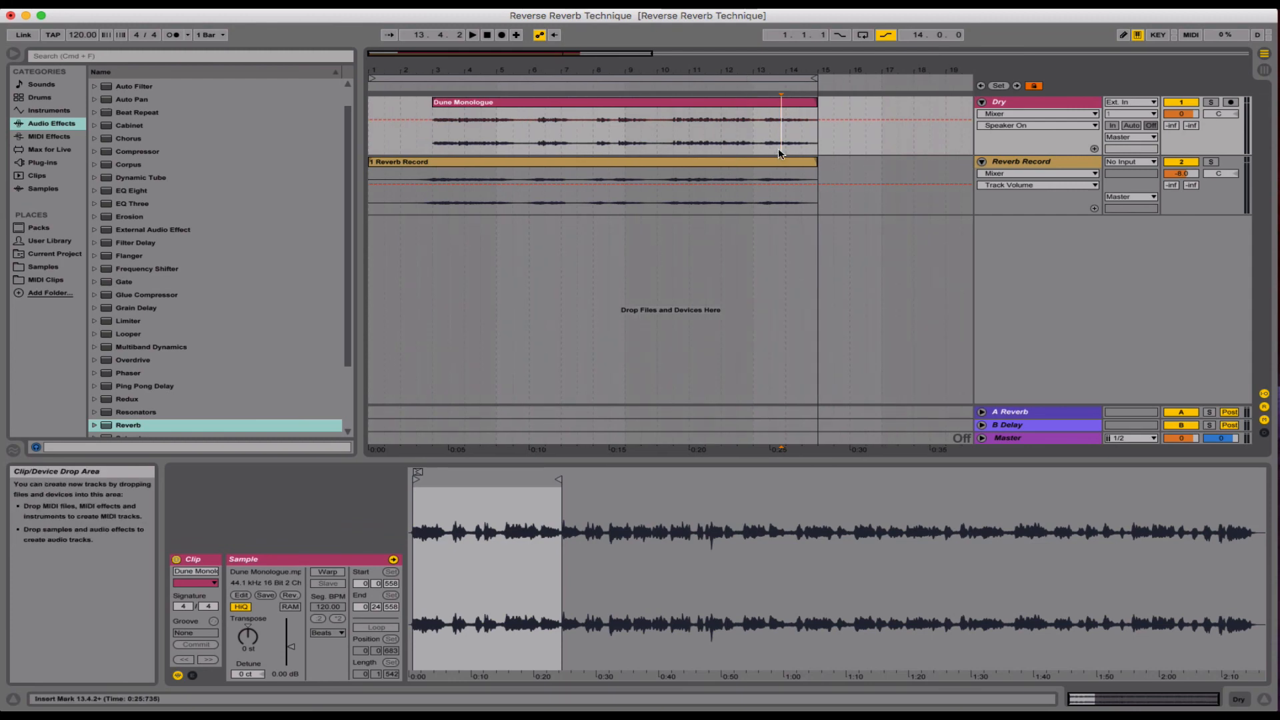
click(760, 138)
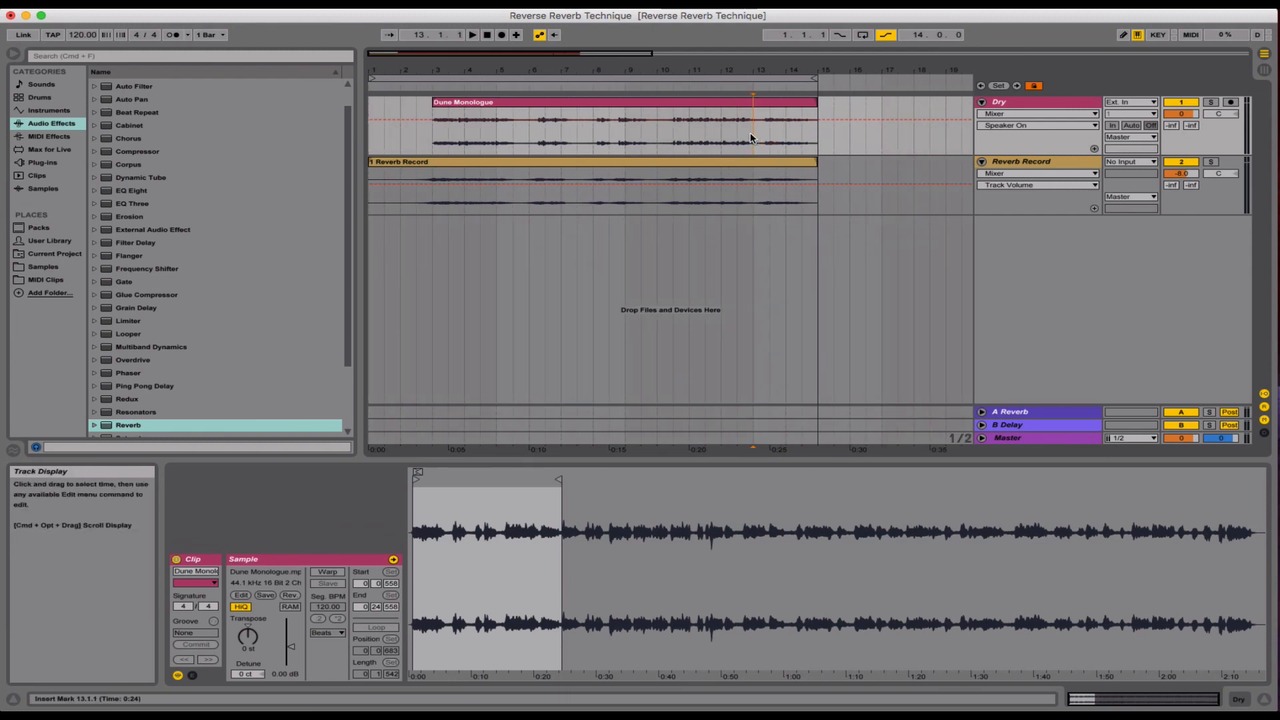